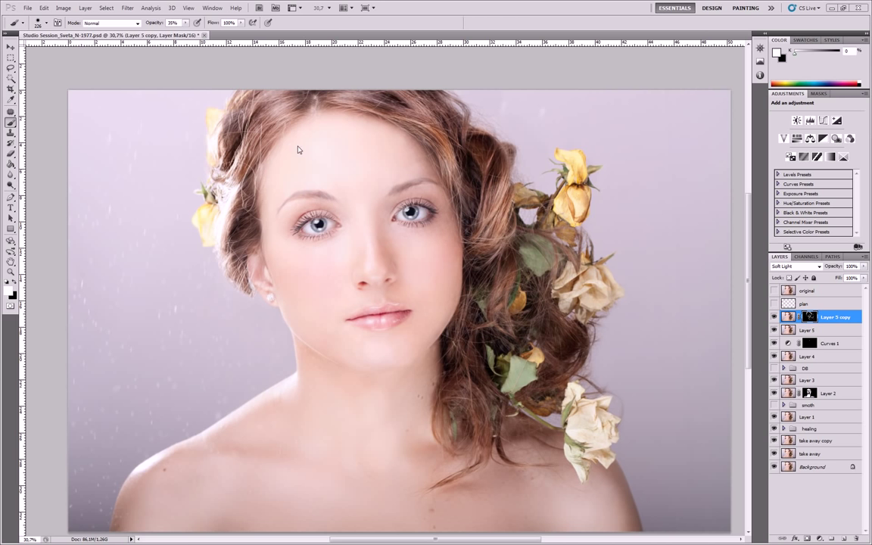
Step: Examine the stray hairs and light strands around the forehead and both sides of the hairstyle
key(z)
mouse_move(239, 145)
mouse_down()
mouse_move(330, 111)
mouse_move(298, 130)
mouse_up()
key(b)
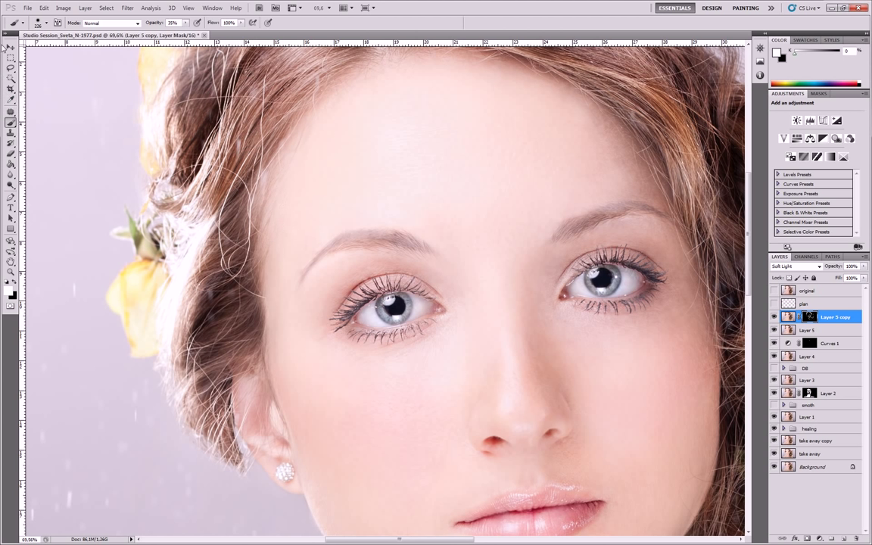
click(11, 46)
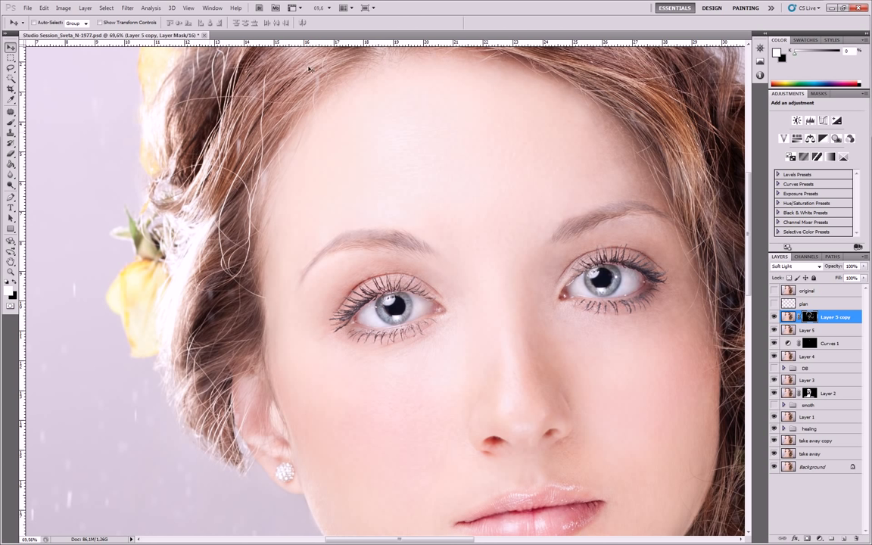
drag(311, 97, 288, 115)
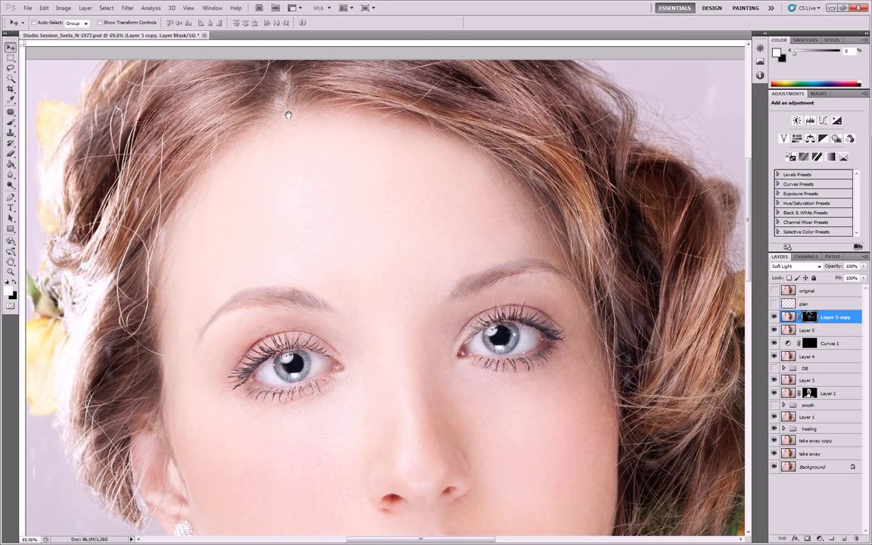
drag(385, 72, 429, 65)
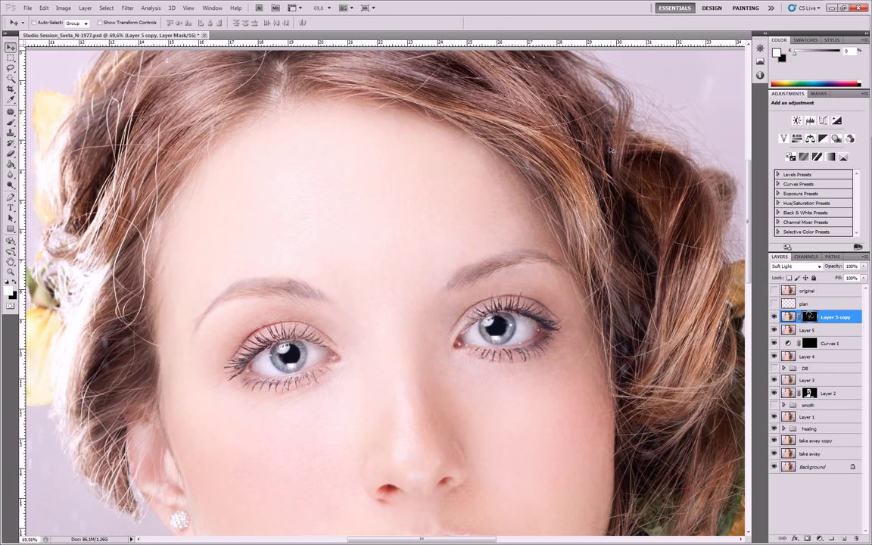
drag(653, 221, 623, 152)
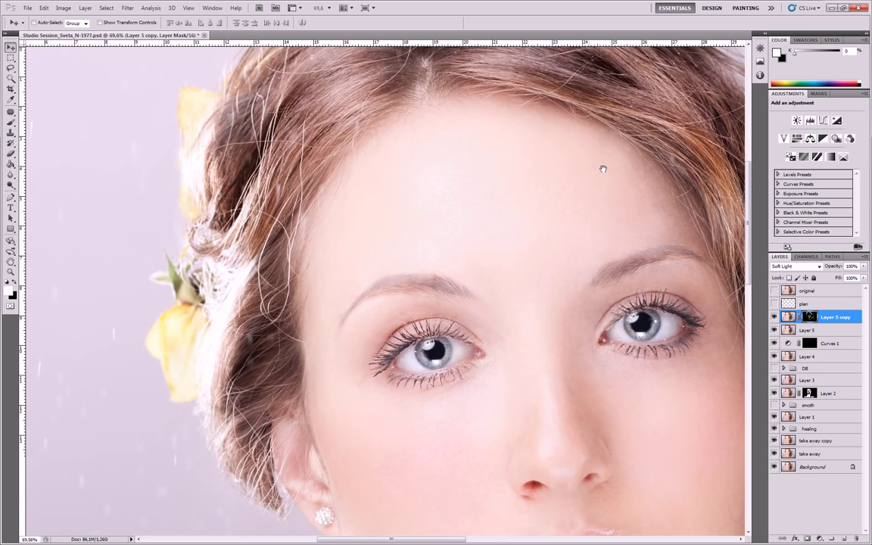
drag(603, 169, 576, 171)
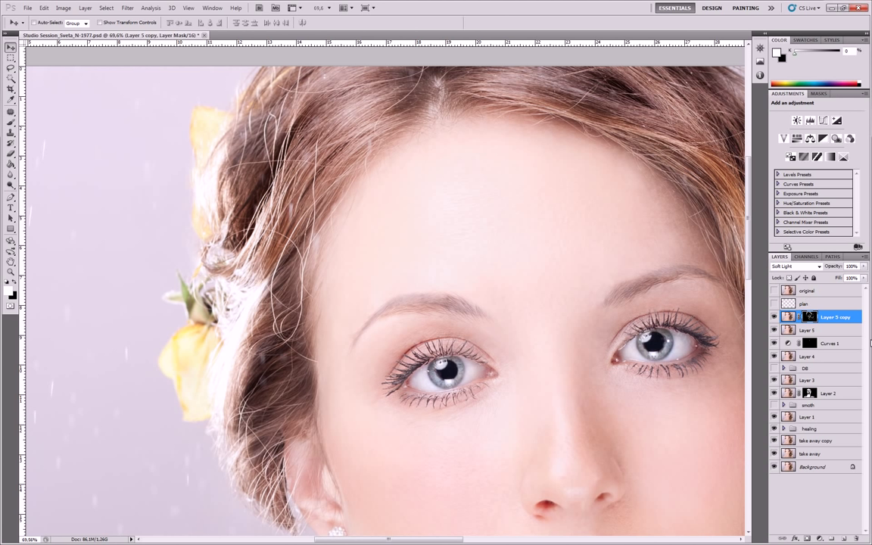
Step: Stamp all visible layers into a new merged layer directly above Layer 5 copy
double_click(851, 315)
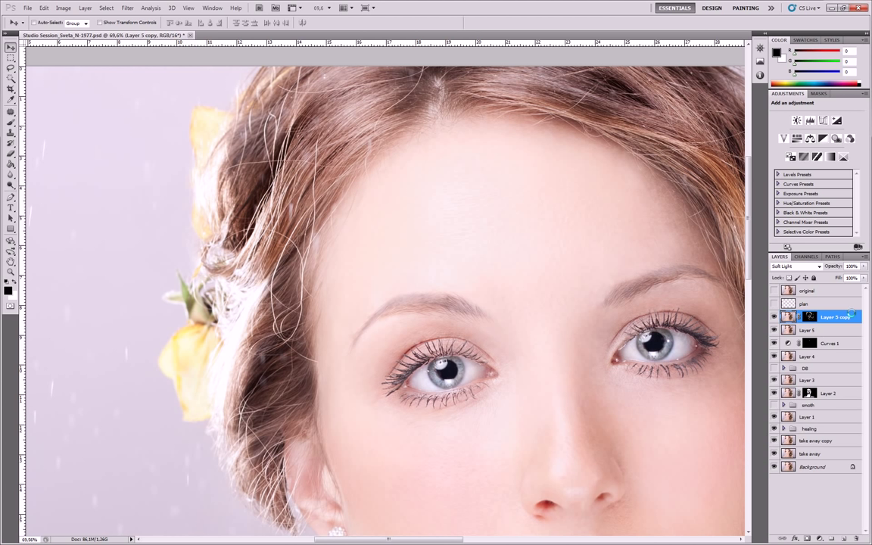
key(ctrl+alt+shift+e)
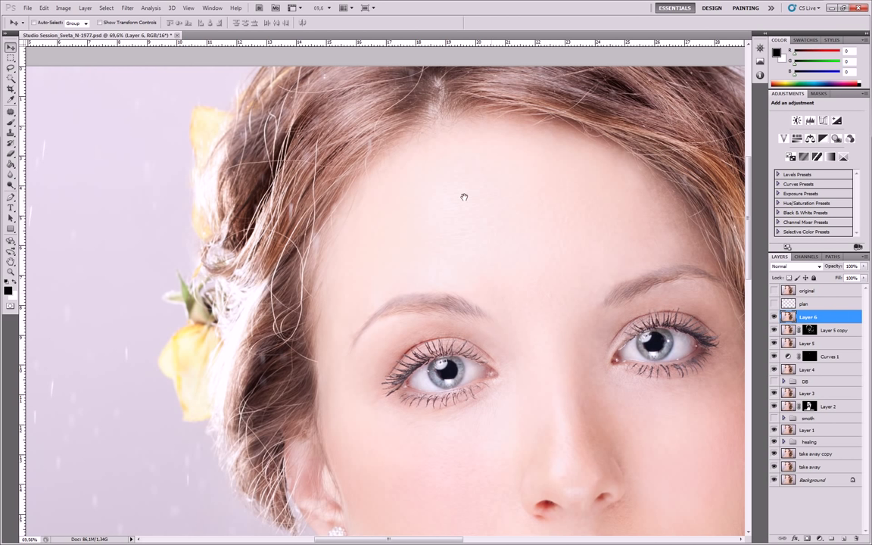
drag(467, 181, 516, 181)
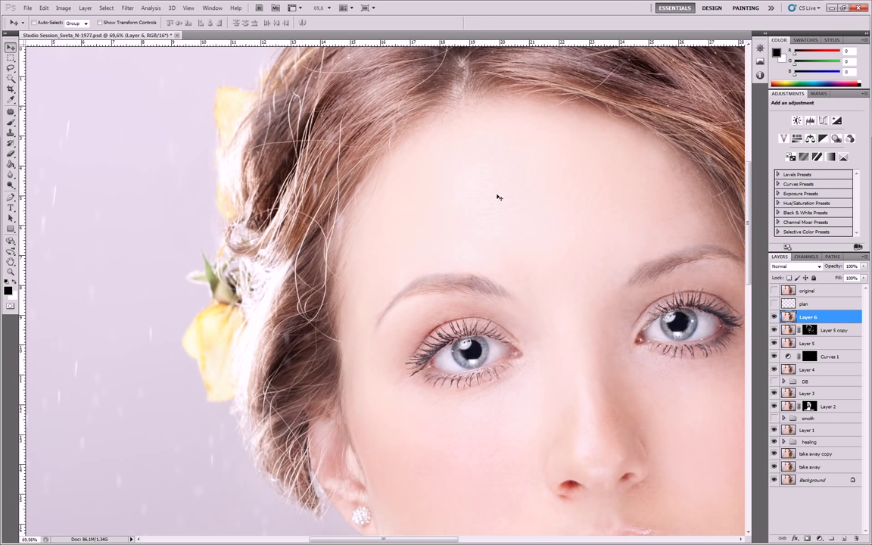
Step: Set up the Clone Stamp tool with a size 10 brush and the Darken blending mode for the hair beside the forehead
click(11, 131)
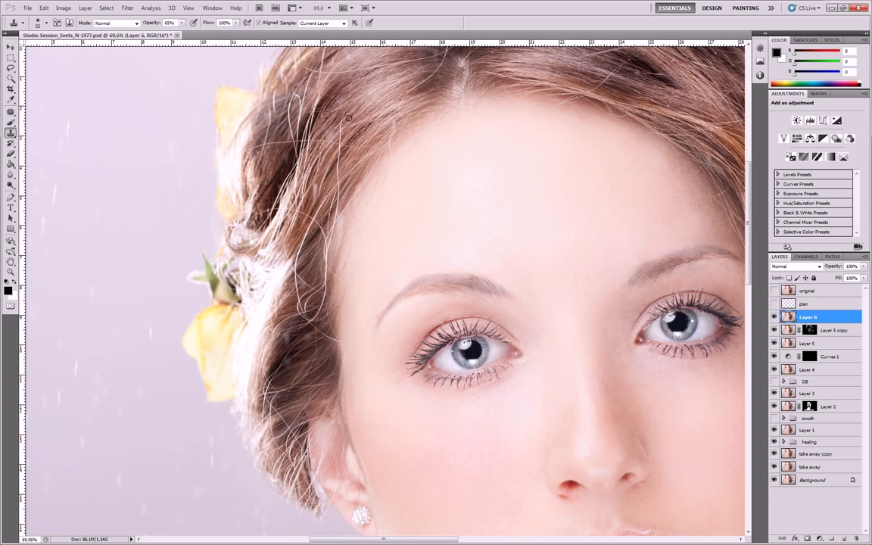
key(ctrl+space)
mouse_move(353, 126)
mouse_down()
mouse_move(379, 129)
mouse_move(345, 155)
mouse_up()
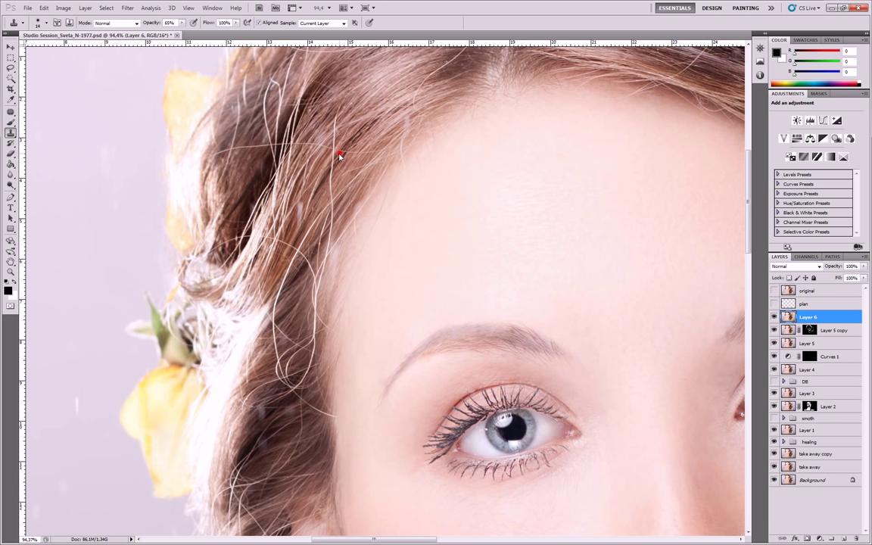
drag(338, 156, 337, 157)
click(135, 23)
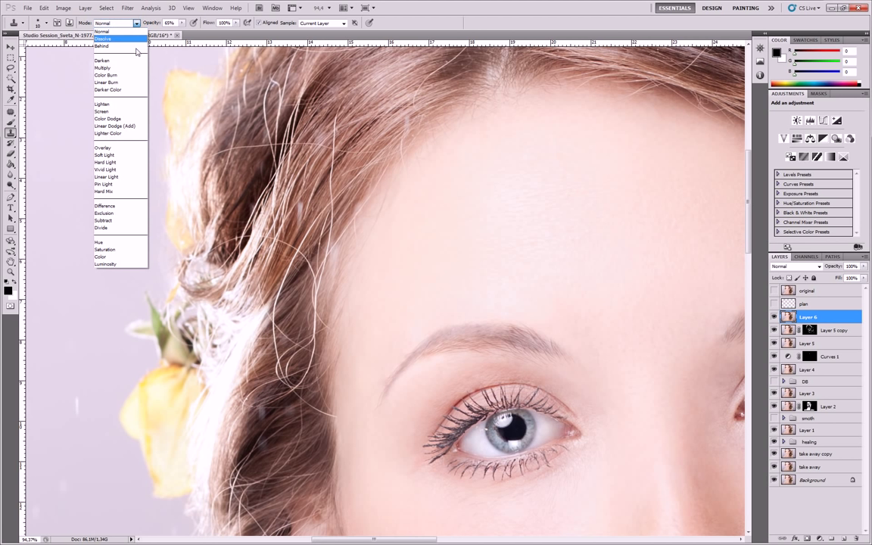
click(451, 8)
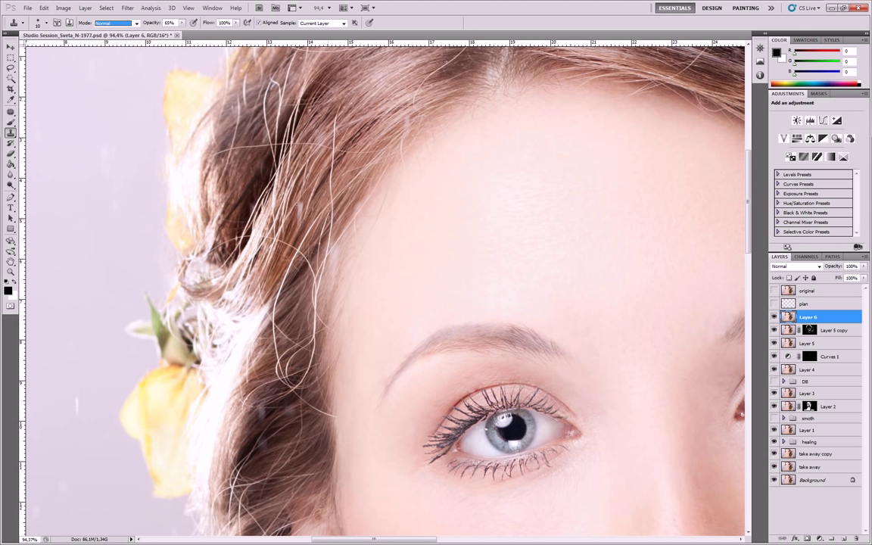
click(122, 22)
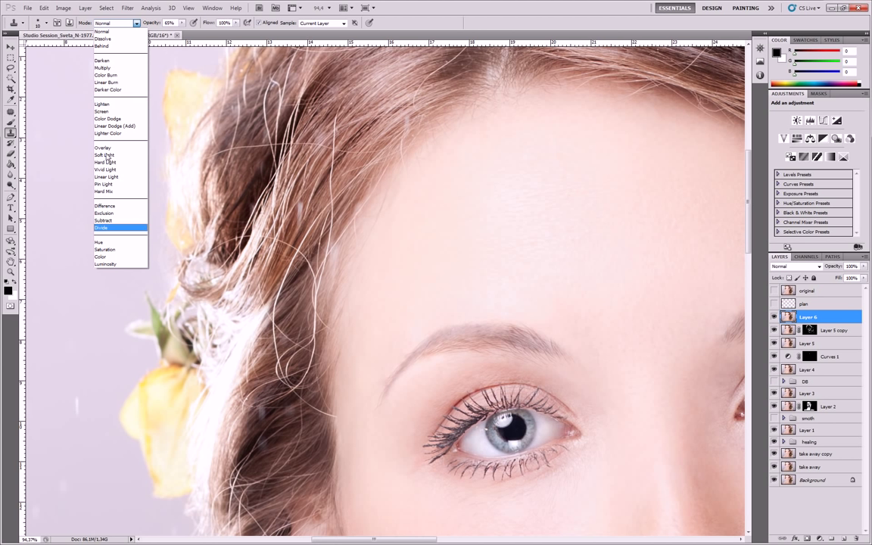
click(102, 60)
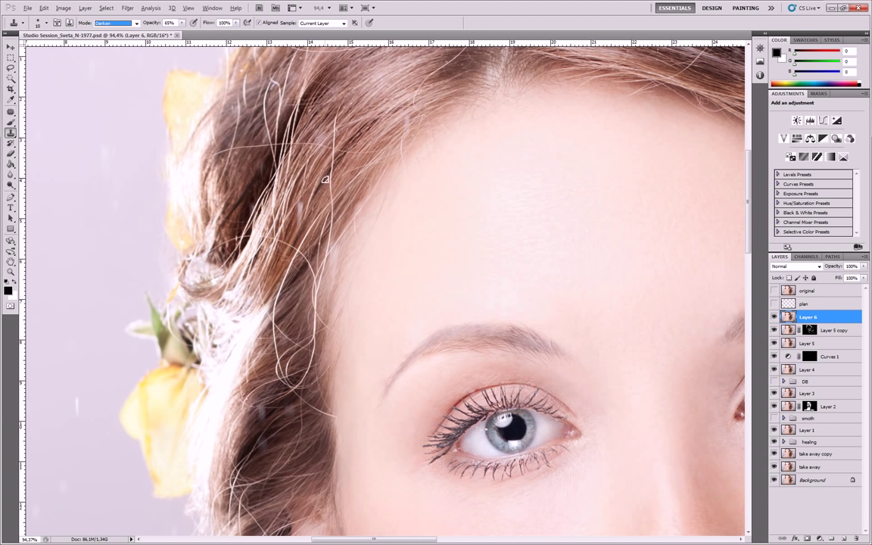
Step: Clone darker hair over the long light curl hanging across the hair beside the forehead
alt+click(326, 178)
alt+click(322, 182)
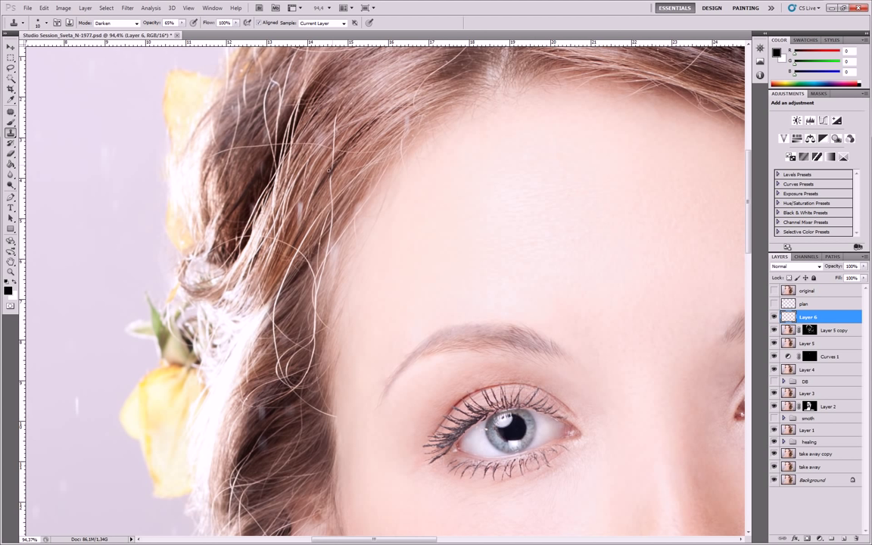
drag(297, 155, 301, 186)
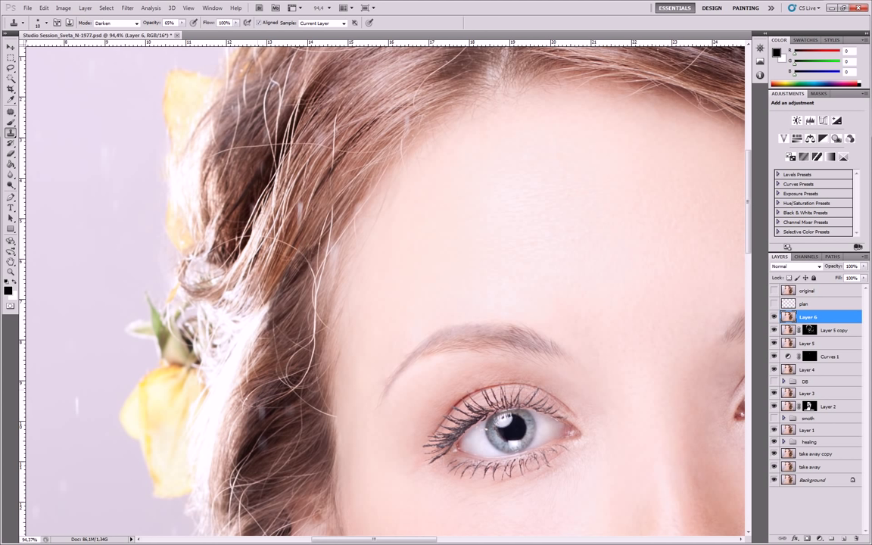
mouse_move(258, 394)
mouse_down()
mouse_move(248, 403)
mouse_move(303, 377)
mouse_up()
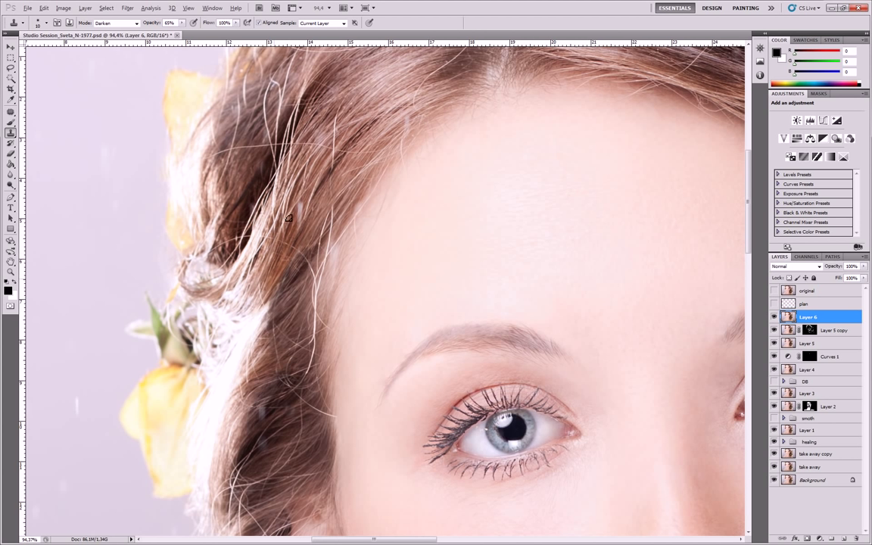
Step: Clone out the light specks and crossing strands in the brown hair above the temple
drag(299, 196, 296, 209)
alt+click(295, 189)
drag(301, 161, 274, 236)
alt+click(347, 178)
mouse_move(333, 163)
mouse_down()
mouse_move(335, 144)
mouse_move(284, 164)
mouse_up()
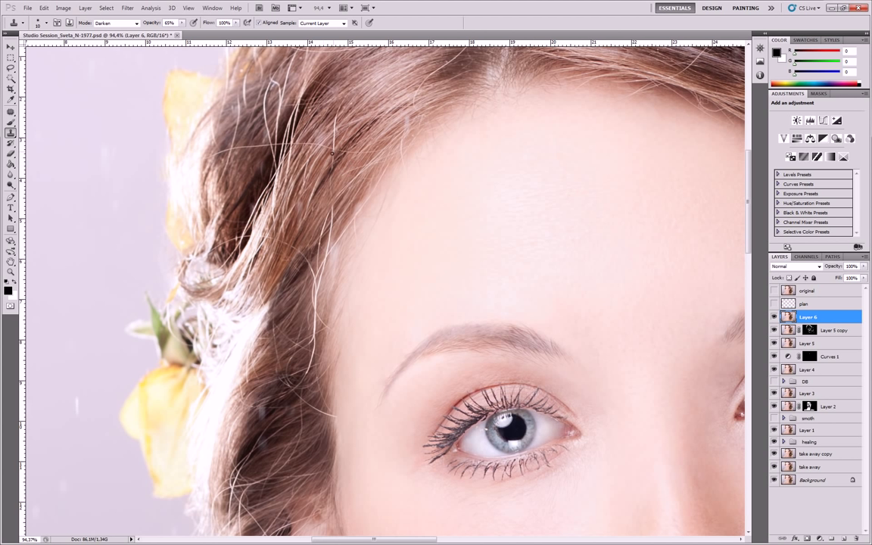
click(312, 108)
drag(308, 111, 280, 164)
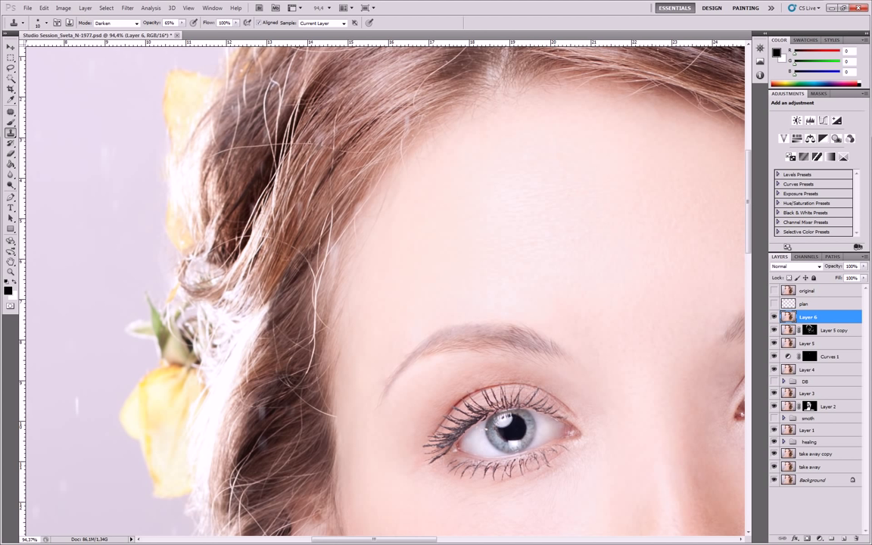
Step: Clone out the thin light hairs crossing the dark upper section beside the yellow flower
click(290, 153)
alt+click(266, 171)
mouse_move(240, 154)
mouse_down()
mouse_move(262, 116)
mouse_move(237, 146)
mouse_move(240, 129)
mouse_up()
drag(231, 166, 233, 155)
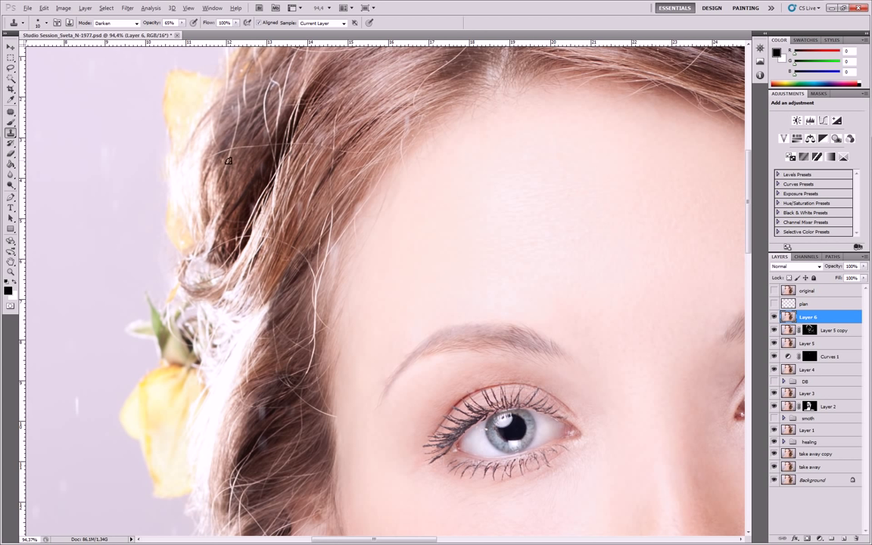
alt+click(231, 170)
mouse_move(229, 158)
mouse_down()
mouse_move(204, 170)
mouse_move(224, 149)
mouse_up()
drag(236, 117, 234, 108)
alt+click(246, 88)
mouse_move(240, 109)
mouse_down()
mouse_move(243, 94)
mouse_move(228, 103)
mouse_move(216, 98)
mouse_up()
alt+click(253, 97)
alt+click(256, 98)
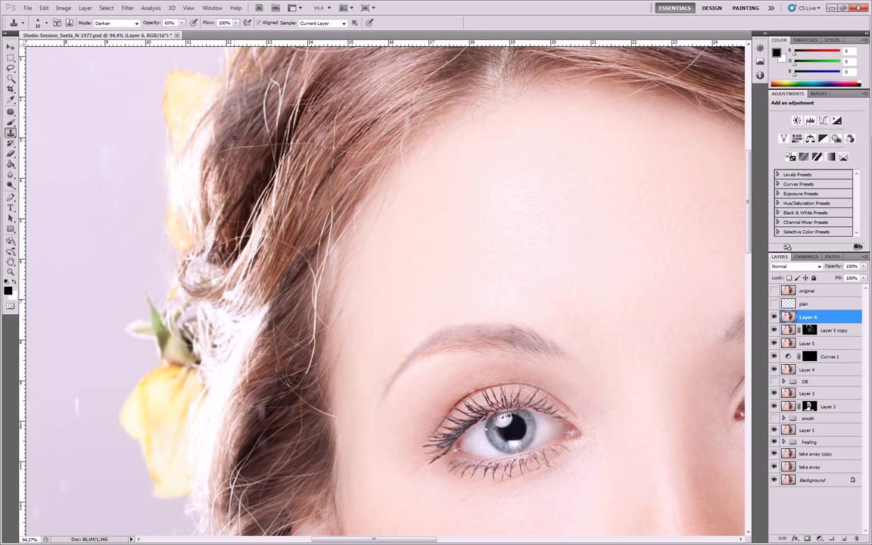
Step: Clone dark hair over the bright looped strand in the upper part of the dark hair section
alt+click(255, 129)
mouse_move(259, 133)
mouse_down()
mouse_move(266, 127)
mouse_move(259, 137)
mouse_up()
alt+click(268, 117)
mouse_move(269, 104)
mouse_down()
mouse_move(264, 113)
mouse_move(287, 76)
mouse_up()
alt+click(253, 72)
alt+click(280, 104)
alt+click(284, 109)
mouse_move(279, 113)
mouse_down()
mouse_move(273, 130)
mouse_move(285, 84)
mouse_up()
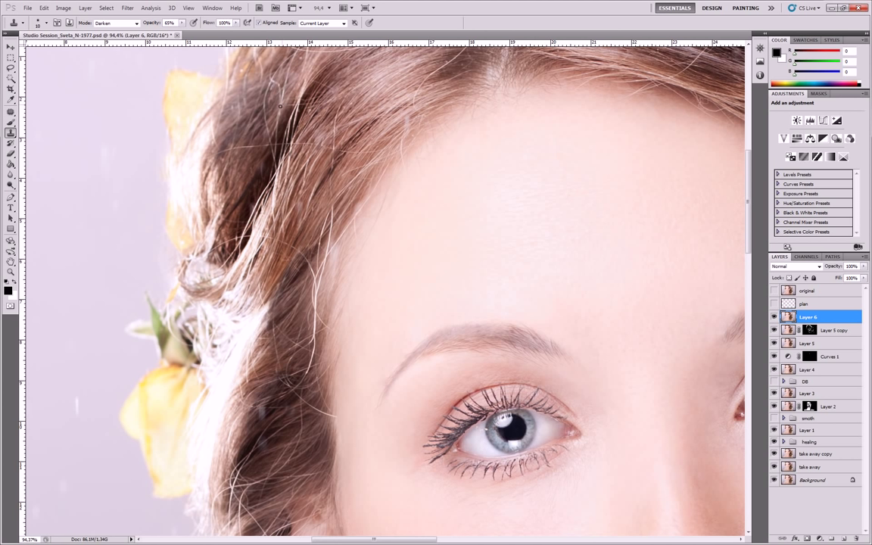
Step: Darken the bright strands along the boundary between the dark section and the brown lock by cloning neighbouring hair
alt+click(260, 183)
mouse_move(269, 190)
mouse_down()
mouse_move(245, 206)
mouse_move(218, 214)
mouse_up()
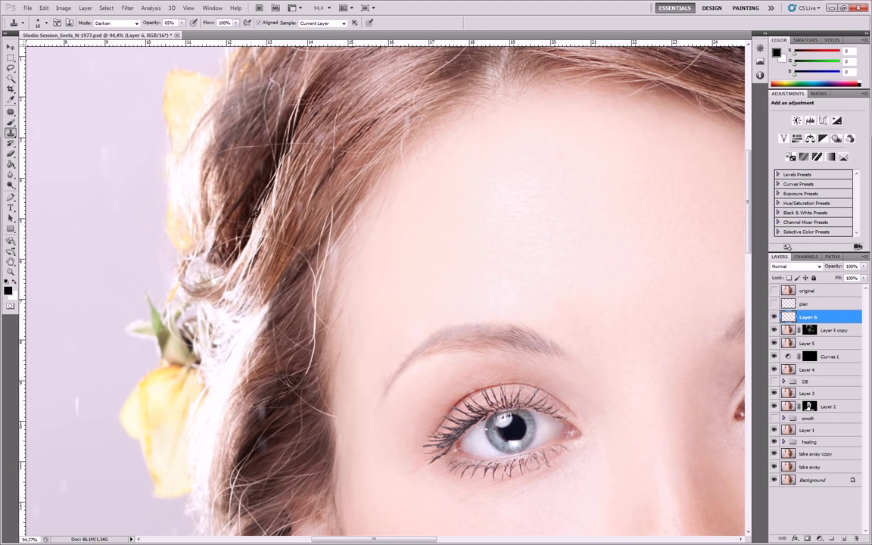
mouse_move(268, 184)
mouse_down()
mouse_move(283, 160)
mouse_move(252, 233)
mouse_up()
alt+click(292, 175)
drag(280, 194, 266, 219)
alt+click(250, 273)
alt+click(271, 267)
drag(263, 241, 244, 259)
mouse_move(270, 221)
mouse_down()
mouse_move(231, 286)
mouse_move(240, 294)
mouse_move(259, 278)
mouse_move(245, 308)
mouse_move(249, 273)
mouse_up()
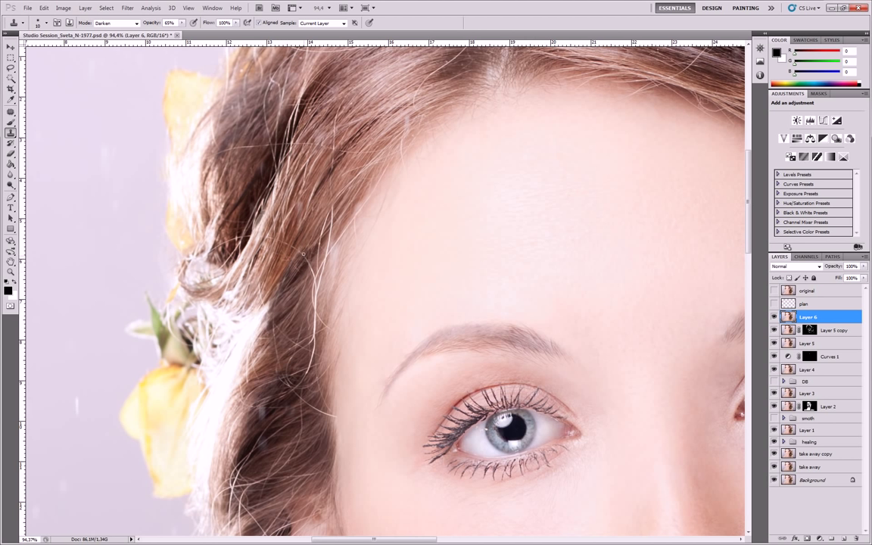
Step: Clone out the remaining light strands within the brown lock between the hair flower and the hairline
drag(286, 274, 290, 251)
drag(247, 228, 244, 212)
drag(323, 154, 299, 188)
drag(314, 151, 301, 172)
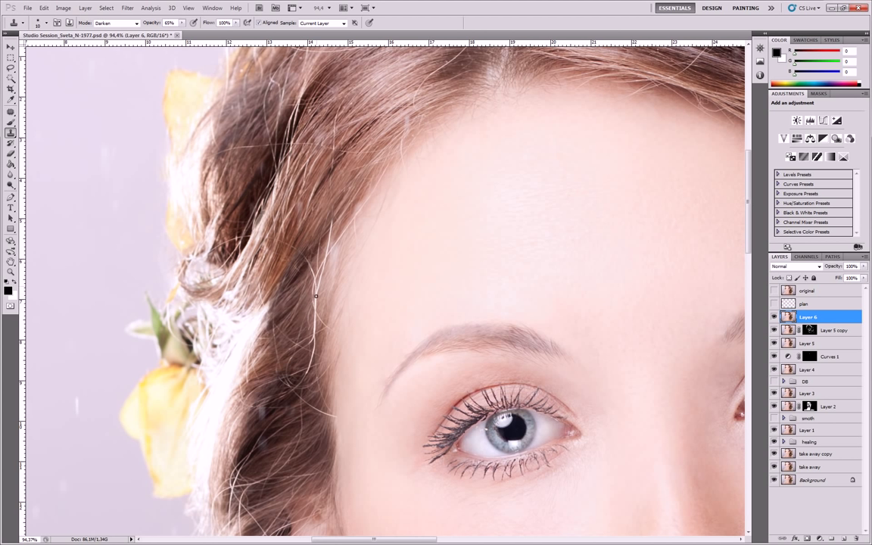
Step: Clone out the long bright strand and loose hairs running down the hair edge beside the temple
drag(316, 324, 315, 344)
alt+click(281, 330)
drag(307, 354, 317, 348)
mouse_move(309, 385)
mouse_down()
mouse_move(311, 419)
mouse_move(310, 407)
mouse_up()
alt+click(298, 406)
alt+click(291, 466)
drag(299, 454, 314, 417)
alt+click(269, 444)
Step: Clone out the light curved strands in the dark hair just above the ear
mouse_move(251, 454)
mouse_down()
mouse_move(255, 448)
mouse_move(241, 471)
mouse_move(248, 386)
mouse_up()
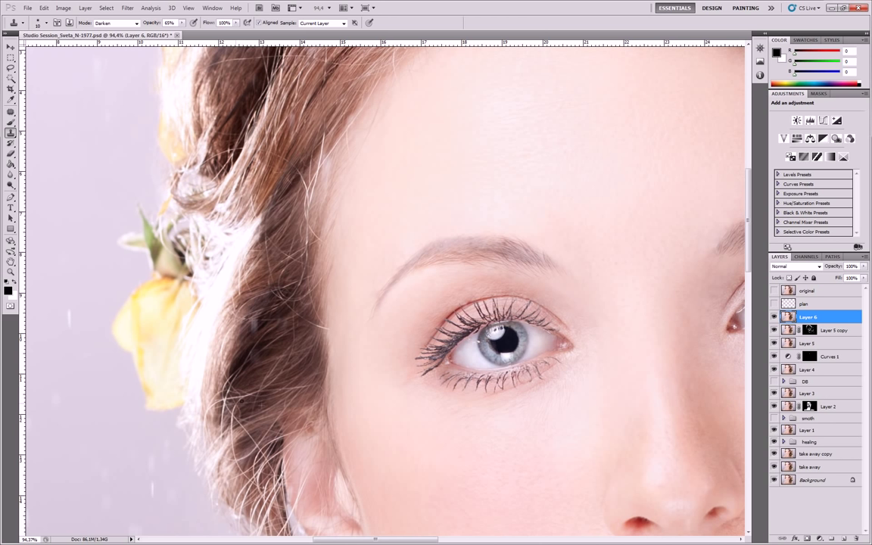
drag(234, 401, 218, 409)
drag(231, 384, 228, 390)
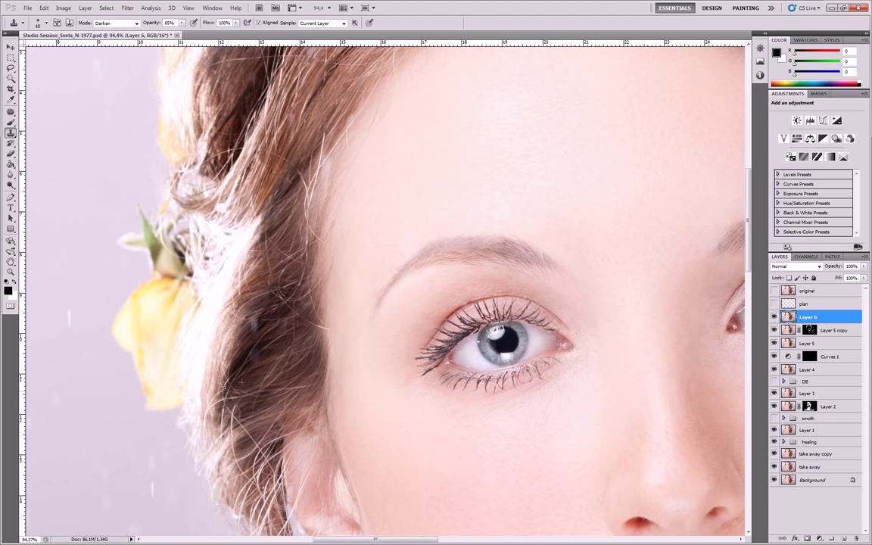
alt+click(212, 407)
drag(212, 405, 213, 400)
alt+click(242, 411)
mouse_move(227, 426)
mouse_down()
mouse_move(240, 432)
mouse_move(239, 408)
mouse_move(227, 410)
mouse_move(233, 421)
mouse_up()
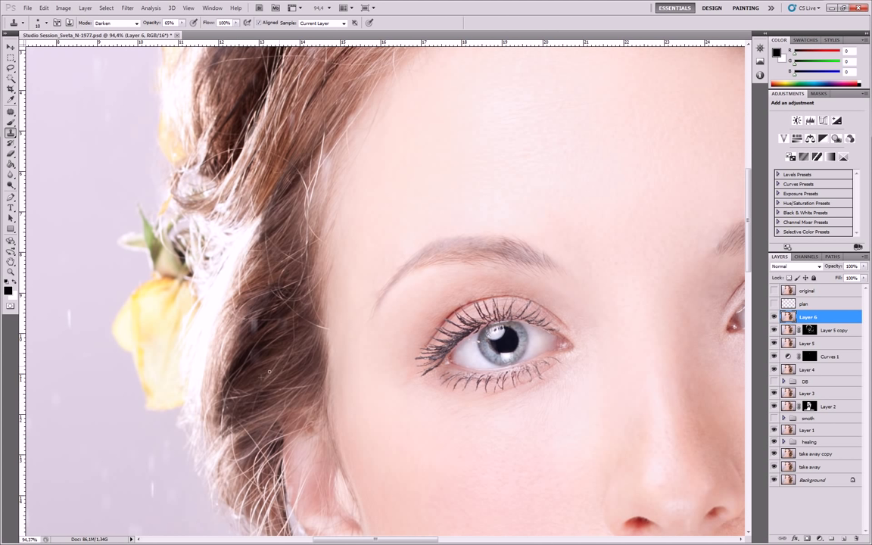
mouse_move(271, 369)
mouse_down()
mouse_move(263, 366)
mouse_move(273, 354)
mouse_move(261, 349)
mouse_move(278, 307)
mouse_move(264, 292)
mouse_move(277, 266)
mouse_move(272, 234)
mouse_move(270, 245)
mouse_move(305, 242)
mouse_move(305, 258)
mouse_up()
Step: Clone dark hair over the fine light strands in the hair beside the eyebrow and along the temple hairline
alt+click(273, 317)
alt+click(274, 296)
alt+click(267, 284)
alt+click(285, 242)
alt+click(264, 249)
alt+click(297, 231)
alt+click(295, 239)
mouse_move(309, 219)
mouse_down()
mouse_move(311, 195)
mouse_move(307, 204)
mouse_up()
click(295, 249)
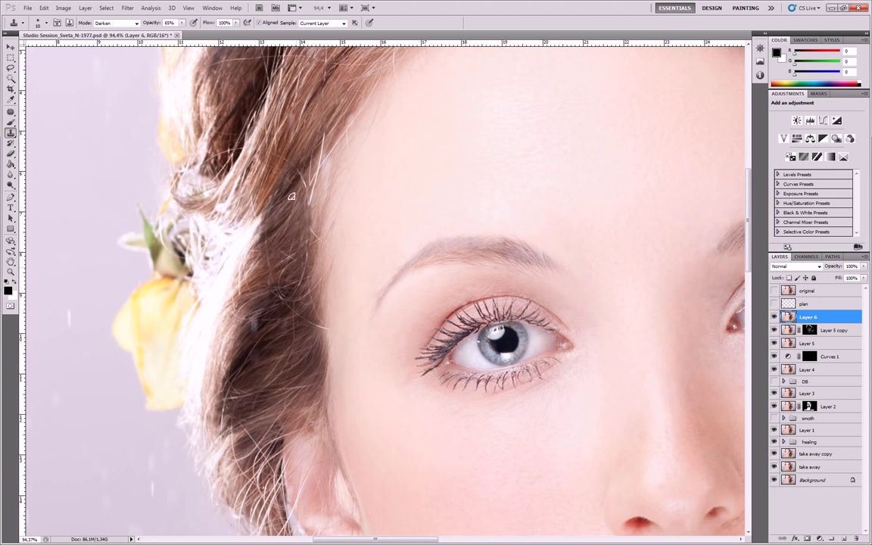
alt+click(298, 220)
click(296, 182)
alt+click(317, 144)
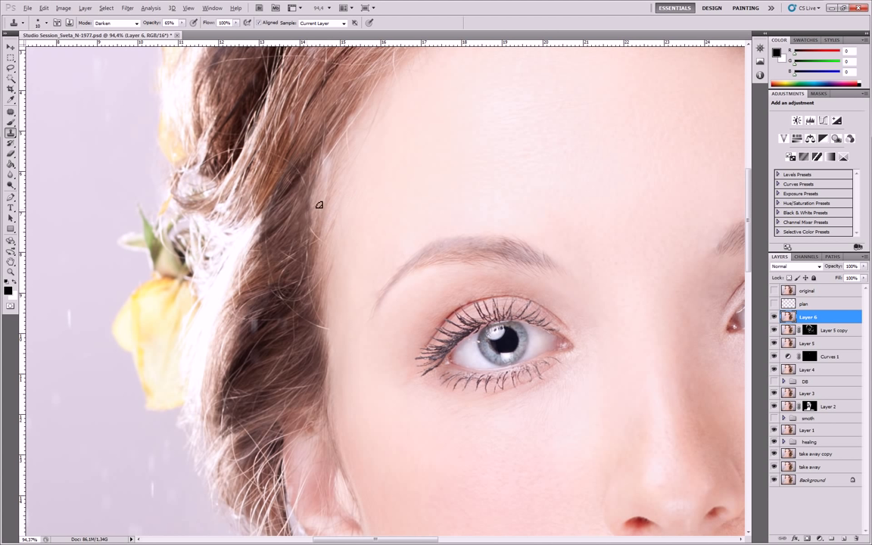
Step: Toggle the visibility of Layer 6 to compare the hair before and after the cleanup
key(alt)
key(z)
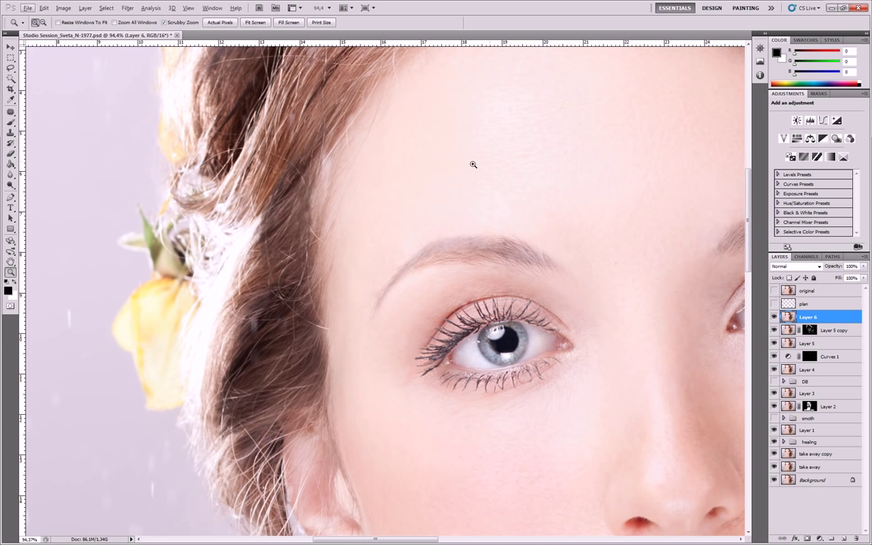
drag(561, 109, 487, 226)
key(s)
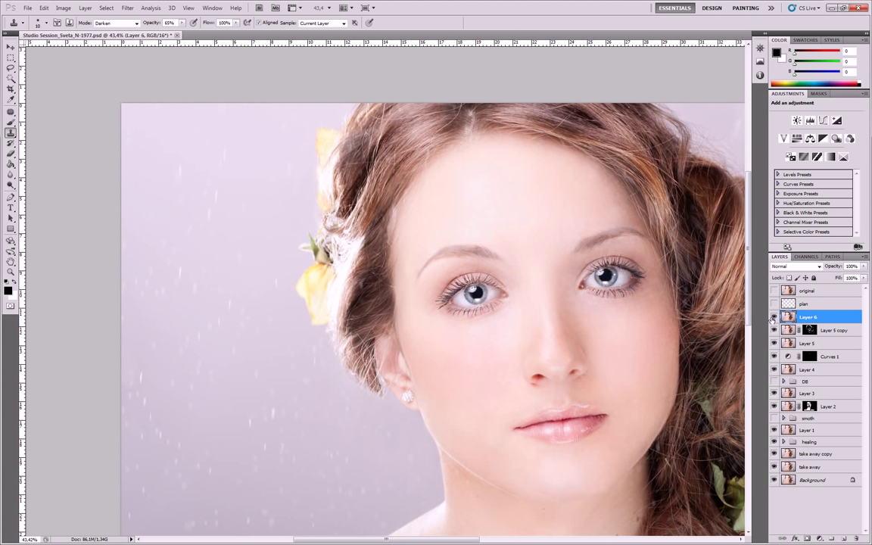
click(774, 317)
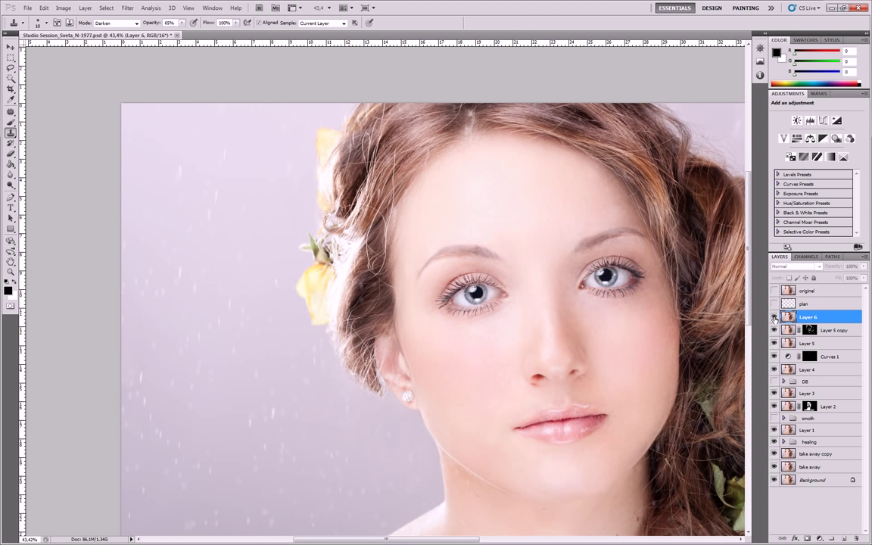
click(774, 318)
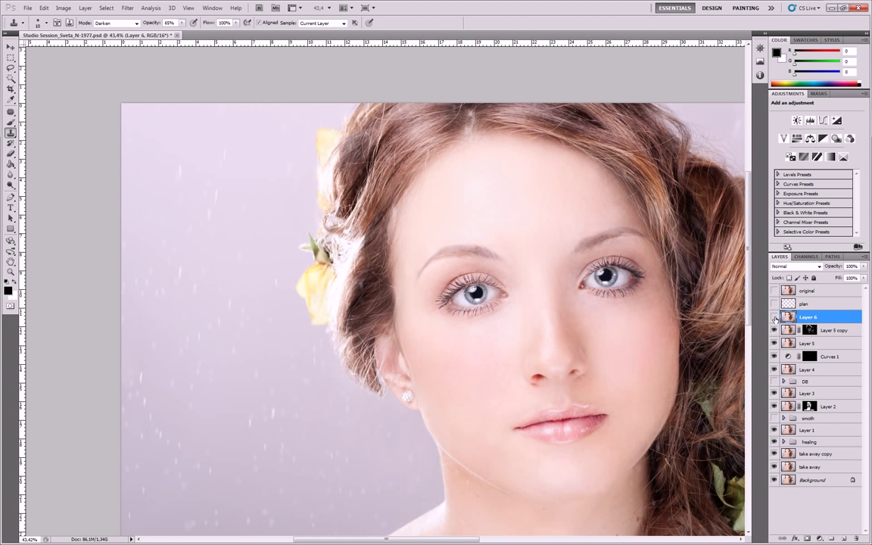
Step: Show Layer 6 again and set the Clone Stamp blending mode to Lighten
click(773, 317)
click(773, 318)
key(z)
mouse_move(404, 165)
mouse_down()
mouse_move(449, 183)
mouse_move(436, 207)
mouse_up()
key(s)
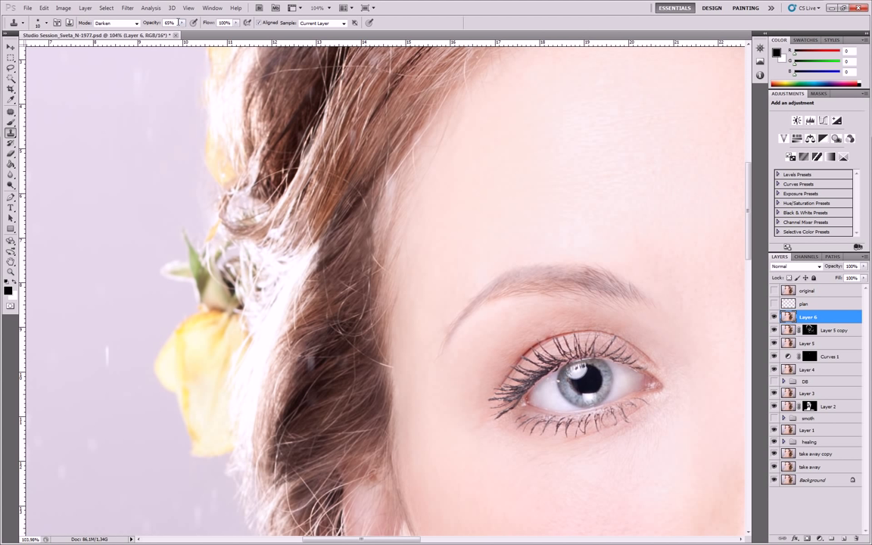
click(120, 24)
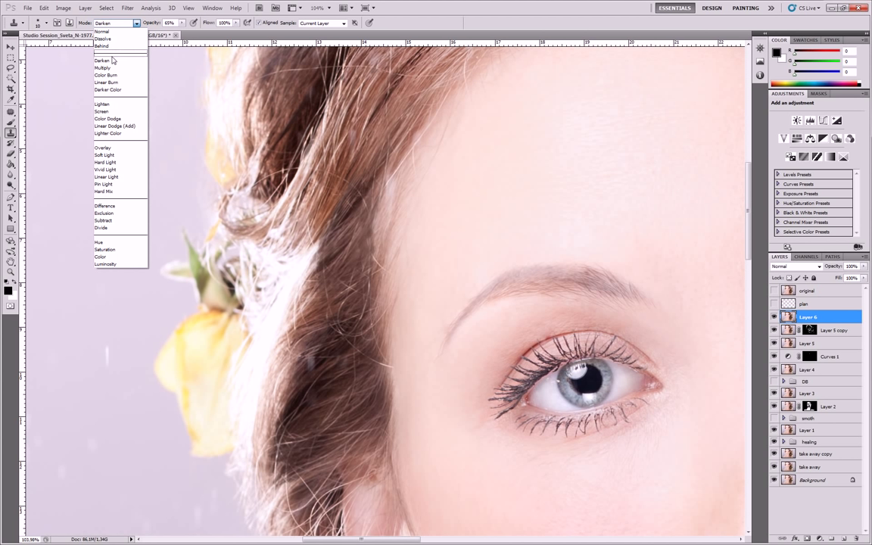
click(113, 102)
click(121, 23)
click(104, 104)
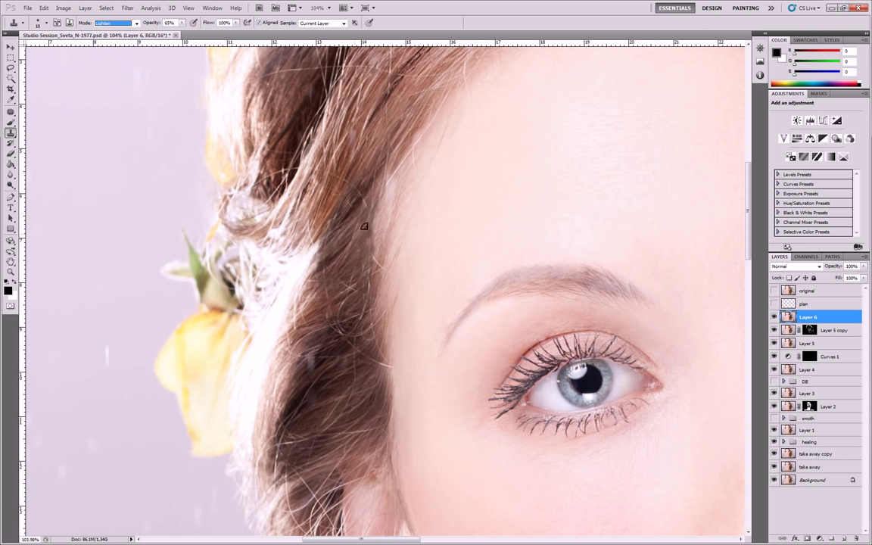
Step: Clone the lighter hairline tone over the dark hair edge at the temple in Lighten mode
alt+click(387, 210)
mouse_move(372, 213)
mouse_down()
mouse_move(374, 203)
mouse_move(378, 233)
mouse_up()
drag(371, 229, 371, 237)
drag(371, 239, 370, 246)
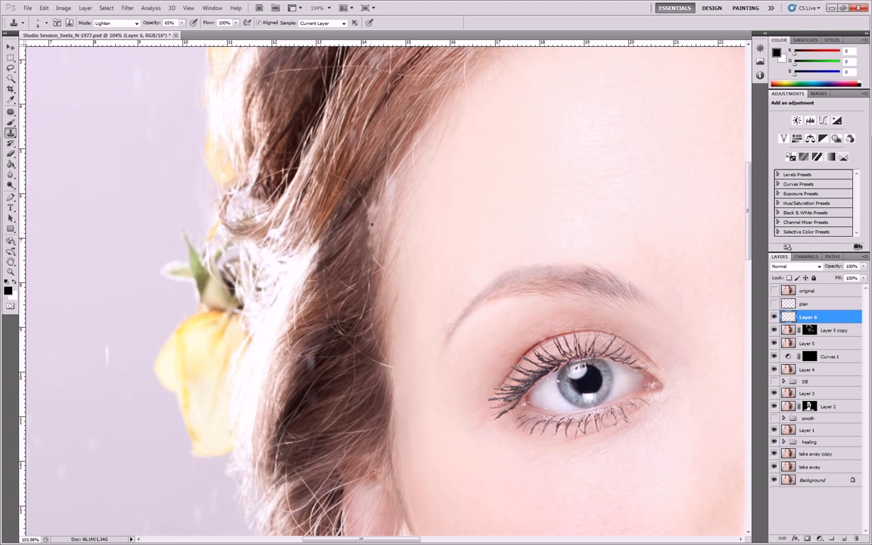
key(z)
drag(477, 133, 449, 178)
drag(499, 139, 497, 134)
key(s)
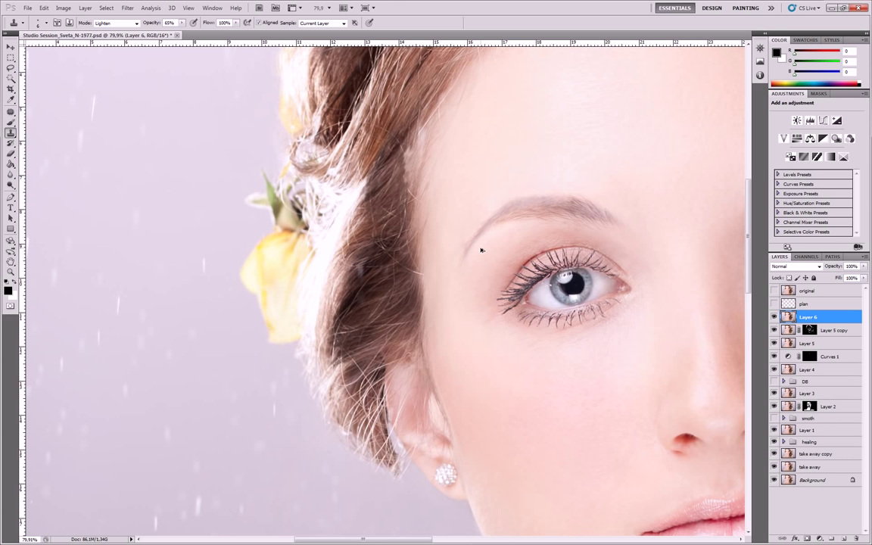
key(ctrl+alt+z)
key(ctrl+shift+z)
Step: Set the Clone Stamp to Normal mode with a 101 px brush and 24% opacity
click(117, 24)
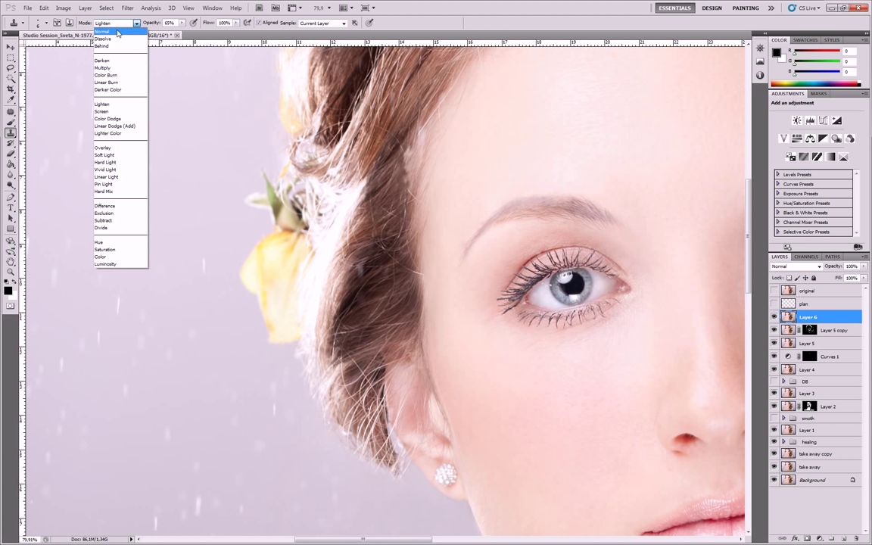
click(110, 31)
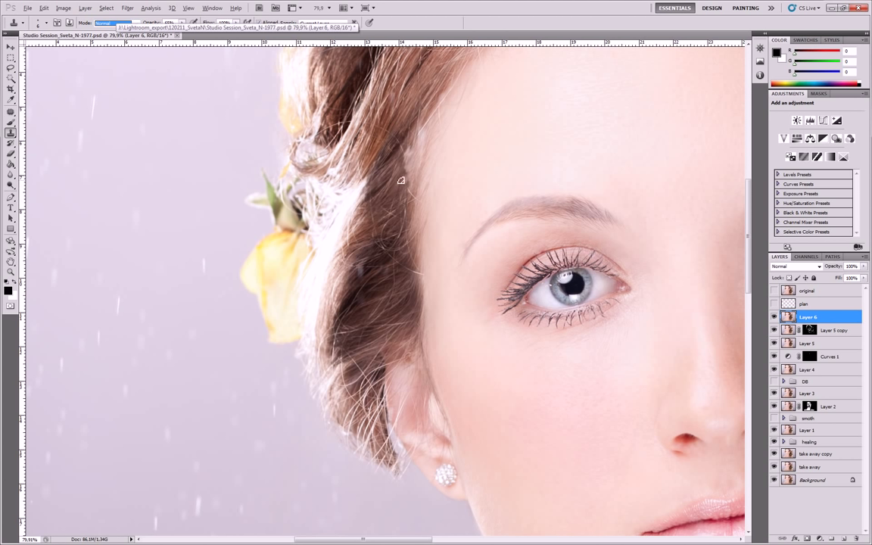
key(bracketright)
key(bracketright)
key(bracketright)
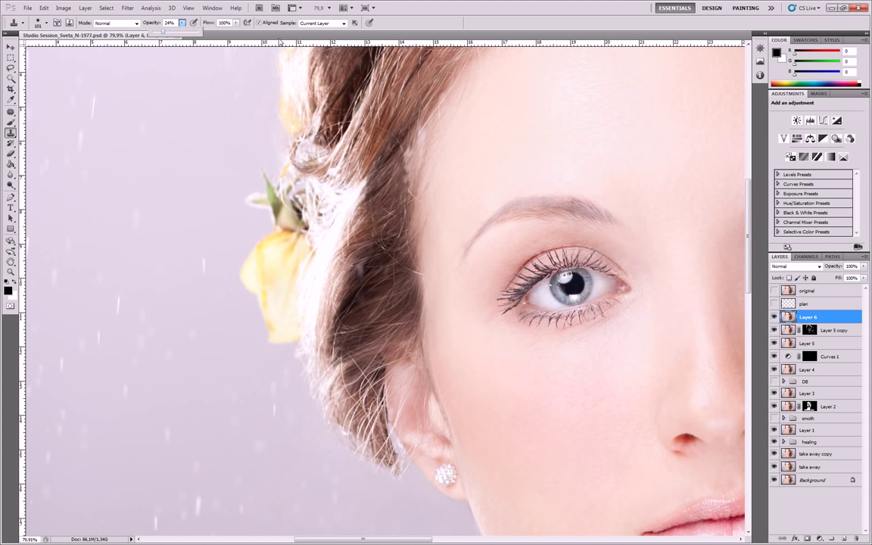
click(406, 22)
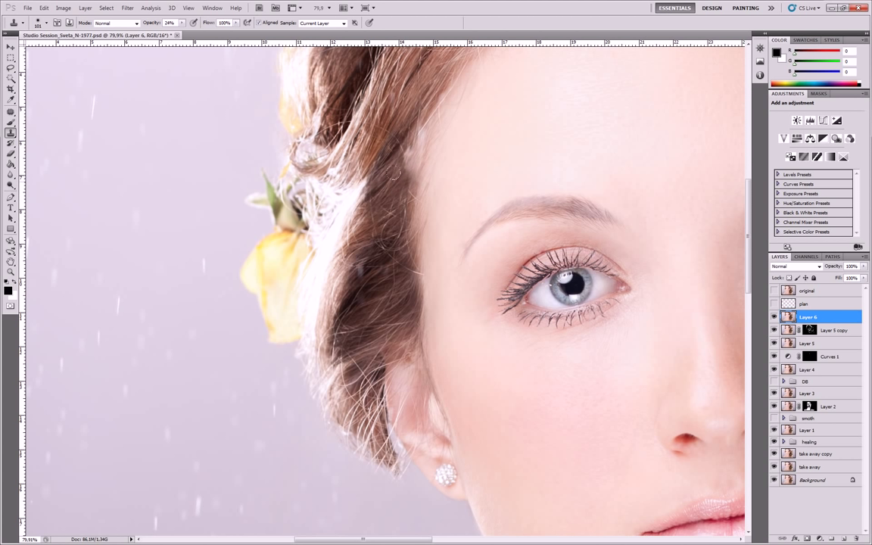
Step: Try large low-opacity clone strokes along the temple hairline, stepping back and forth through the edits to compare
drag(403, 173, 406, 148)
key(ctrl+alt+z)
key(ctrl+alt+z)
key(ctrl+alt+z)
key(ctrl+shift+z)
key(ctrl+shift+z)
key(ctrl+alt+z)
key(ctrl+alt+z)
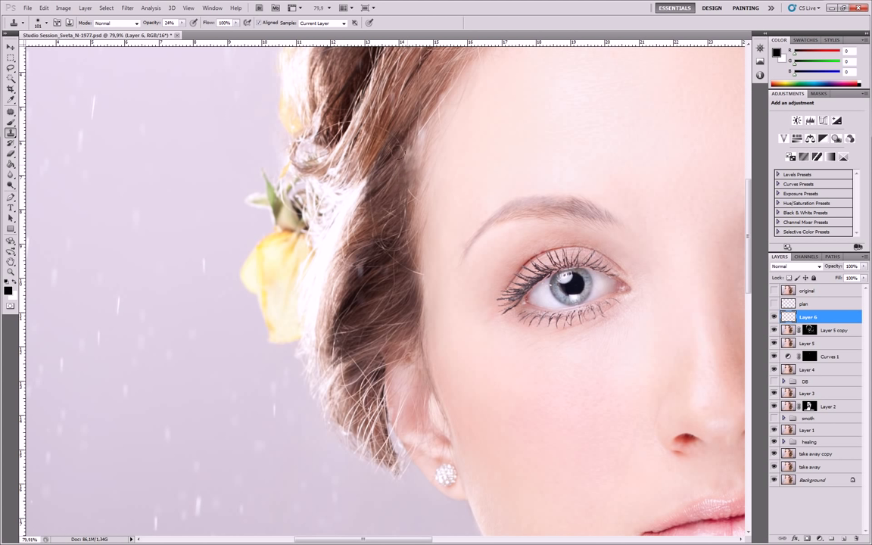
key(ctrl+shift+z)
key(ctrl+alt+z)
drag(413, 242, 428, 269)
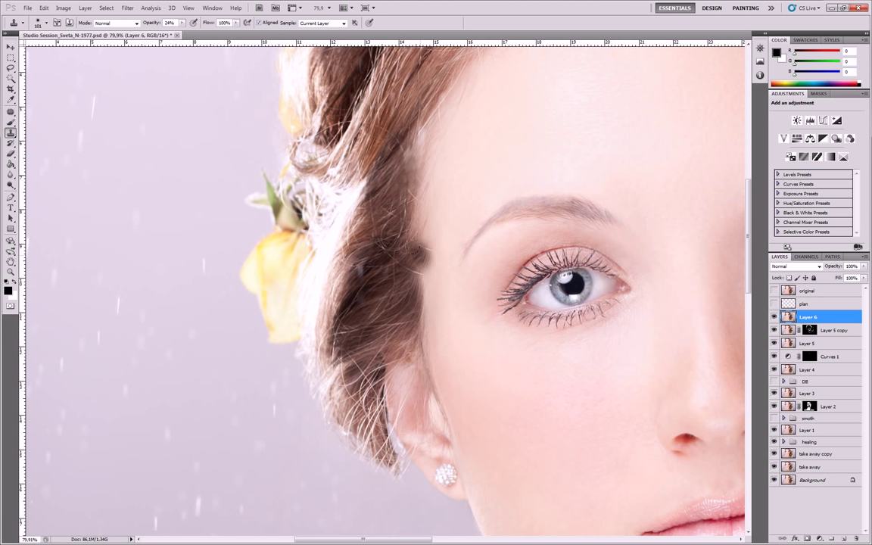
Step: Reduce the Clone Stamp brush to 57 px and set its opacity to 50%
key(z)
drag(404, 139, 485, 144)
key(s)
drag(384, 203, 367, 206)
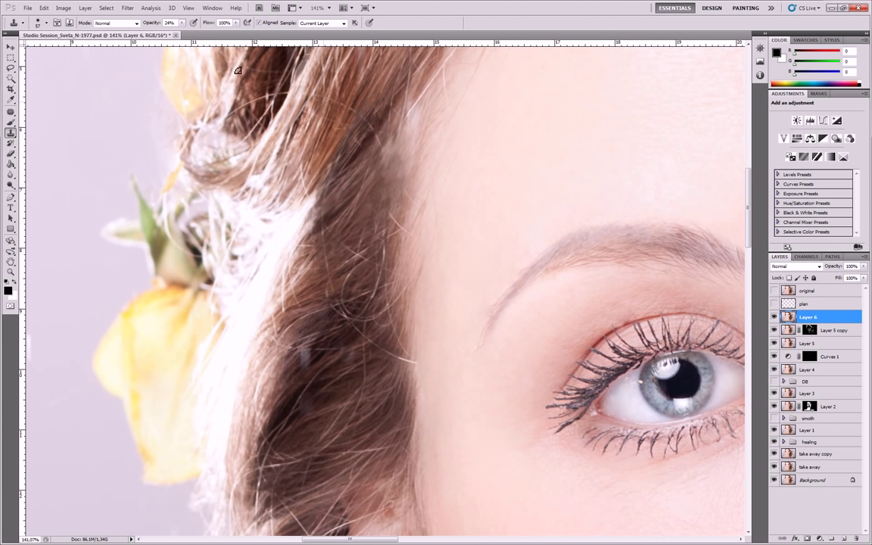
click(182, 24)
click(195, 32)
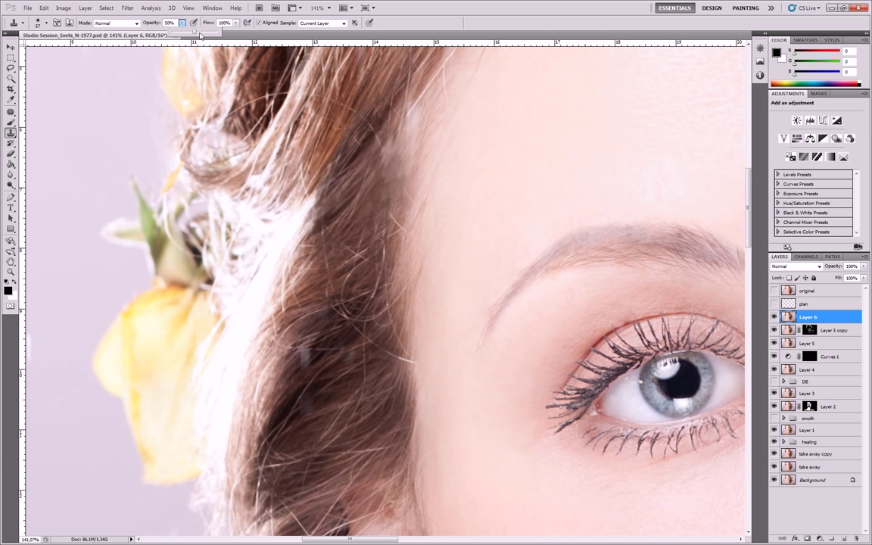
click(416, 35)
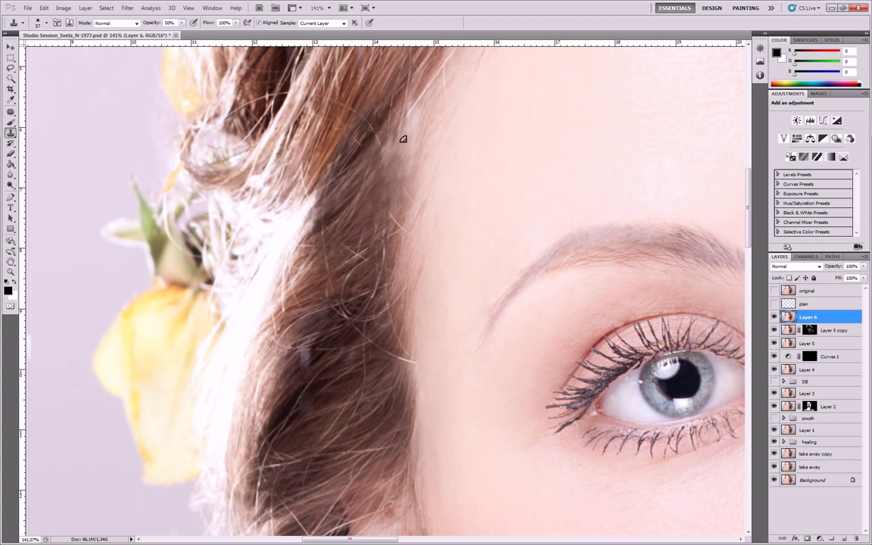
Step: Clone dark hair over the pale patch and light hairs along the temple hairline, undoing the last stroke
alt+click(392, 97)
drag(392, 162, 382, 187)
click(338, 262)
alt+click(336, 250)
mouse_move(381, 199)
mouse_down()
mouse_move(390, 171)
mouse_move(388, 205)
mouse_move(379, 209)
mouse_move(391, 298)
mouse_up()
mouse_move(399, 147)
mouse_down()
mouse_move(406, 121)
mouse_move(389, 146)
mouse_up()
drag(399, 194, 406, 186)
key(ctrl+alt+z)
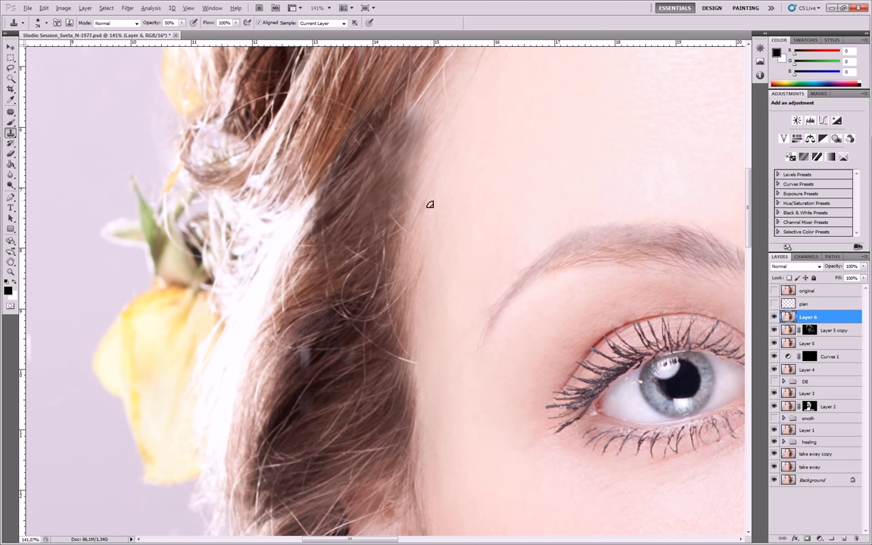
Step: Examine the cloned temple hairline at several magnifications, from the whole face to close up
key(z)
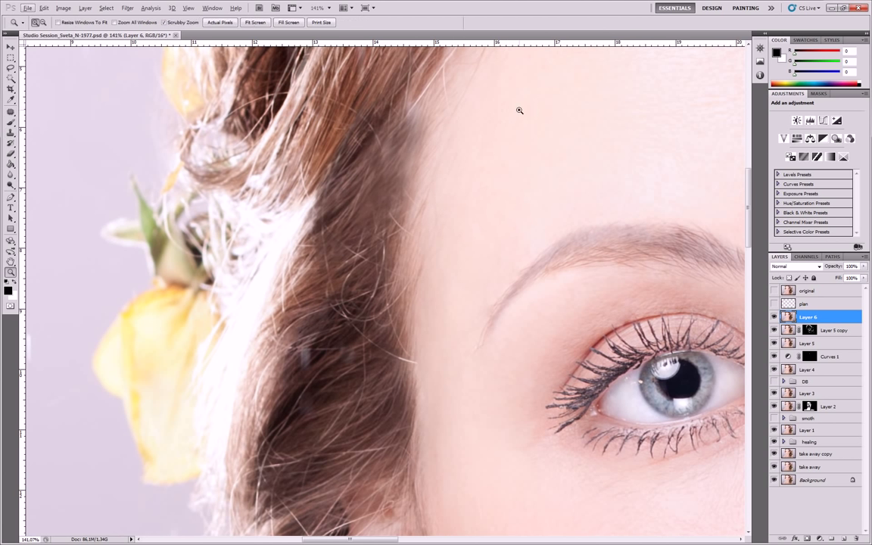
alt+click(520, 111)
alt+click(513, 151)
alt+click(512, 151)
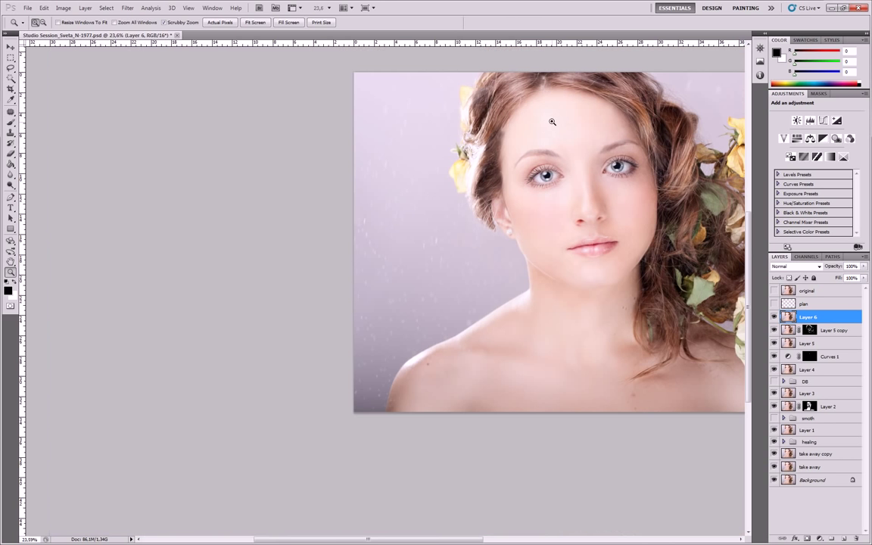
click(566, 113)
drag(566, 112, 566, 112)
key(s)
mouse_move(522, 160)
mouse_down()
mouse_move(463, 196)
mouse_move(438, 247)
mouse_up()
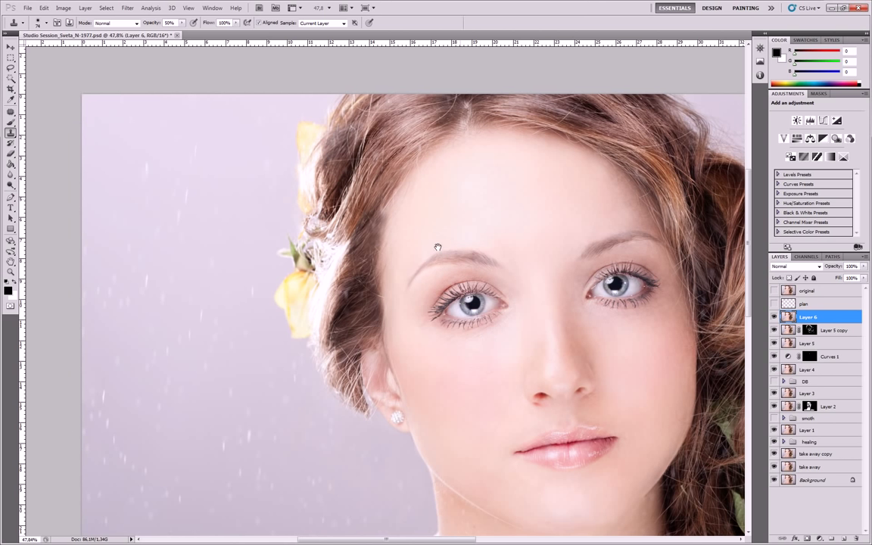
key(z)
mouse_move(416, 211)
mouse_down()
mouse_move(432, 195)
mouse_move(423, 203)
mouse_up()
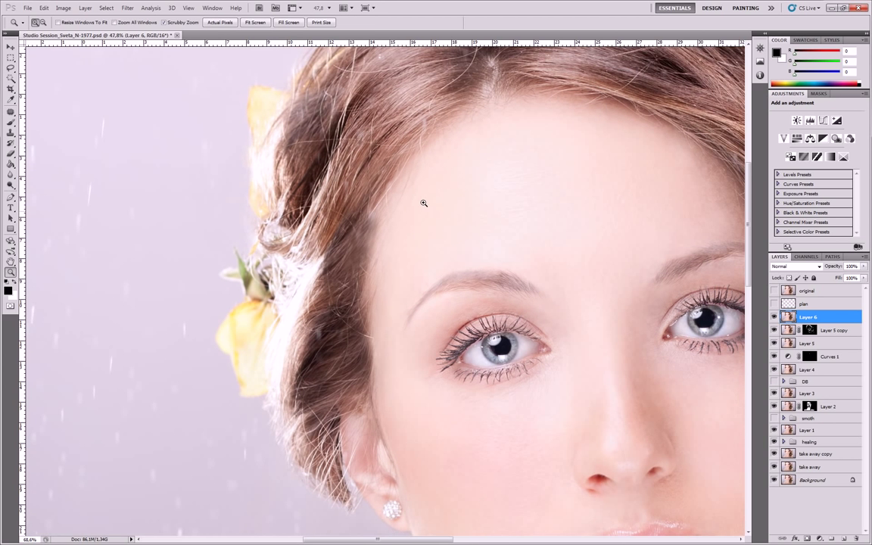
key(s)
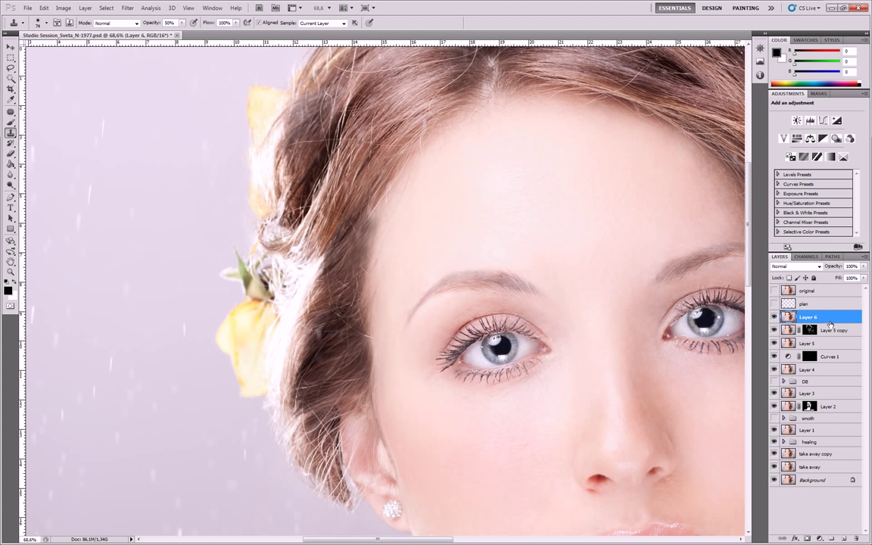
Step: Add a layer mask to Layer 6 and paint black along the temple hairline with a 103 px brush at 53% opacity
click(808, 538)
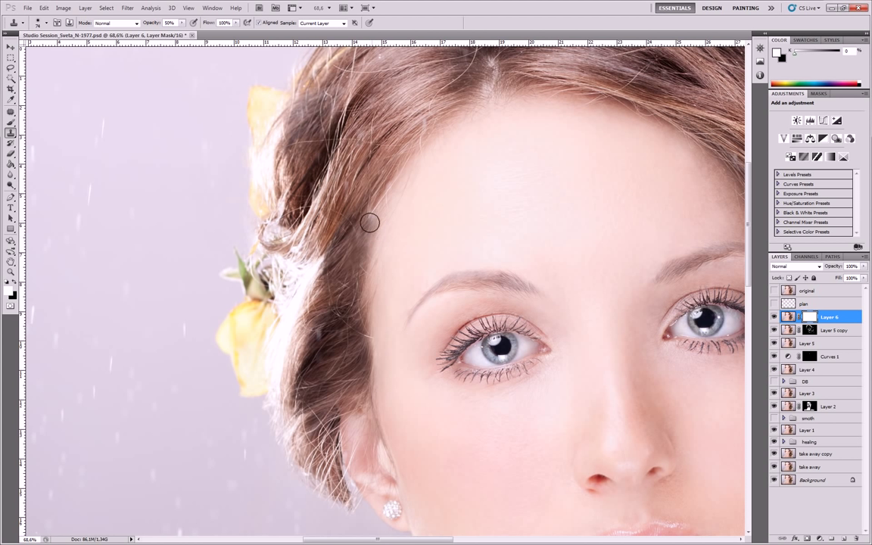
alt+click(369, 228)
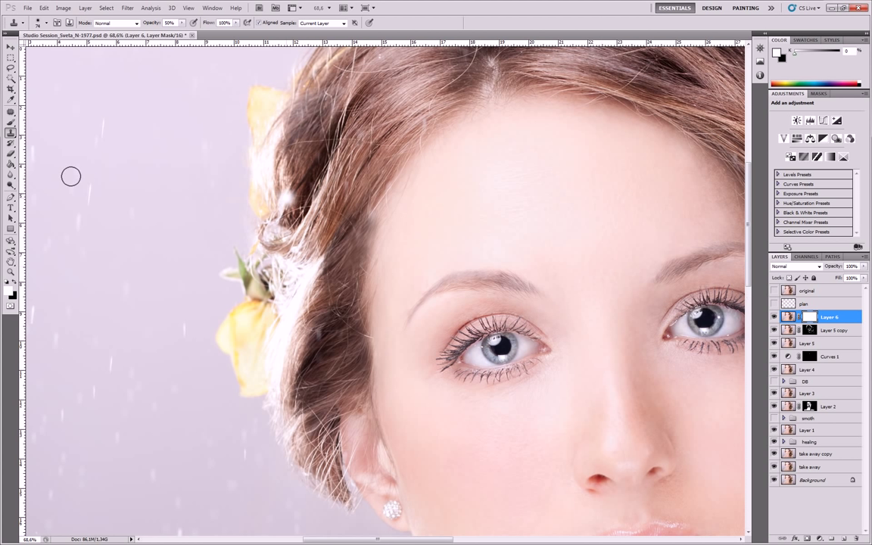
click(11, 122)
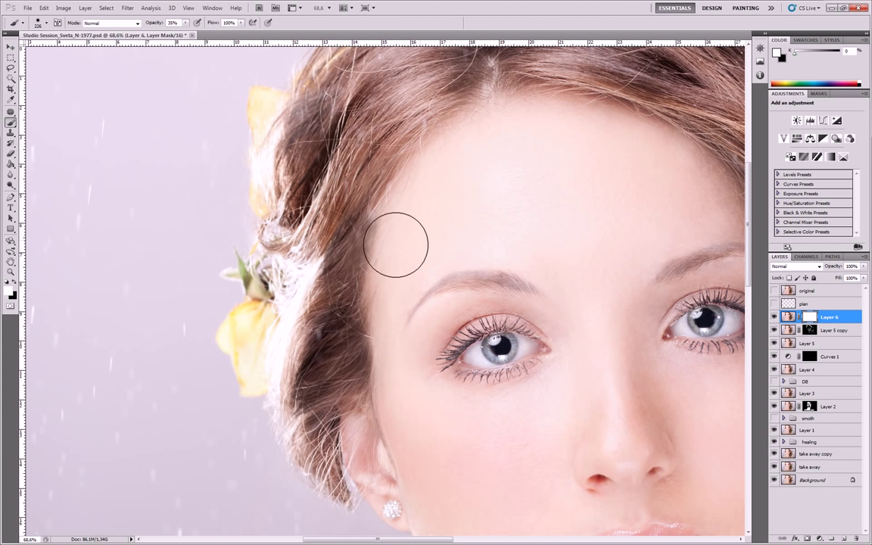
drag(378, 226, 358, 226)
click(186, 24)
click(383, 10)
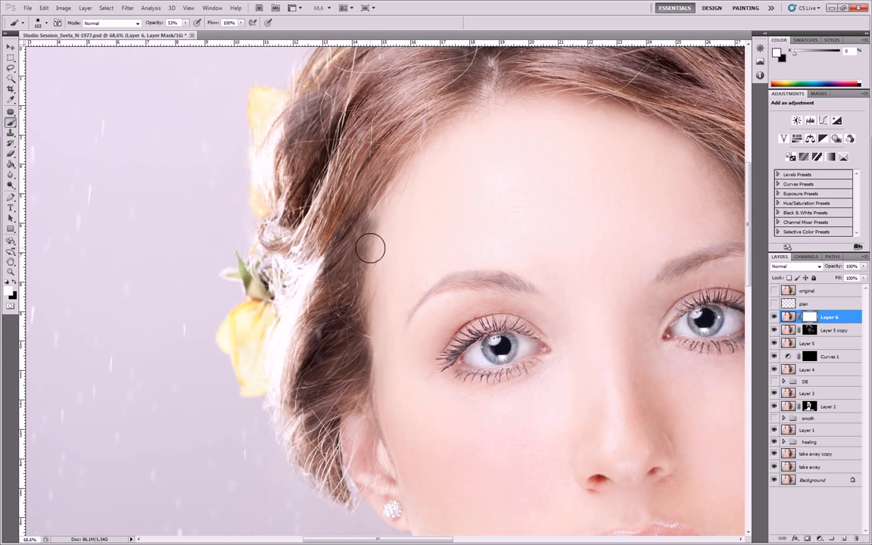
key(x)
mouse_move(373, 234)
mouse_down()
mouse_move(362, 262)
mouse_move(356, 228)
mouse_move(345, 269)
mouse_move(364, 316)
mouse_move(369, 231)
mouse_move(371, 272)
mouse_move(382, 199)
mouse_move(395, 188)
mouse_move(361, 240)
mouse_move(355, 285)
mouse_move(381, 317)
mouse_up()
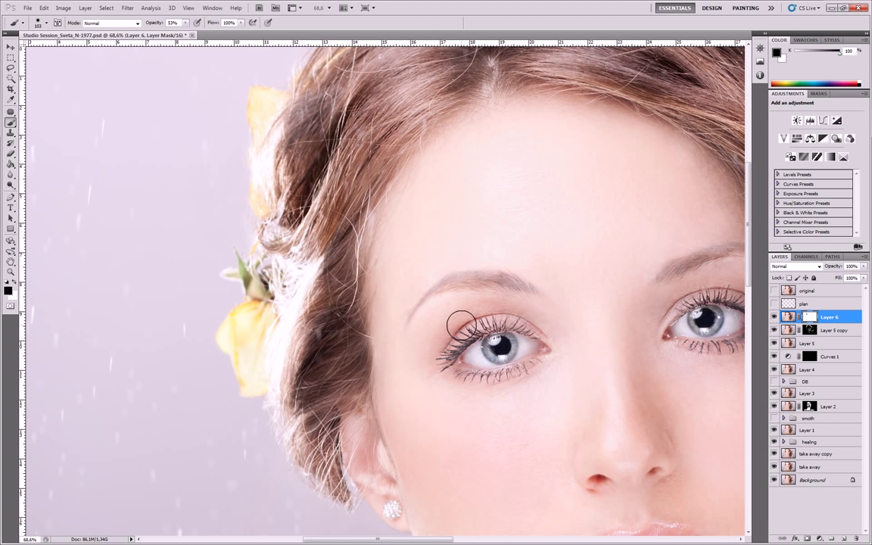
Step: Stamp all visible layers into a new merged layer above Layer 6
key(z)
drag(572, 119, 515, 109)
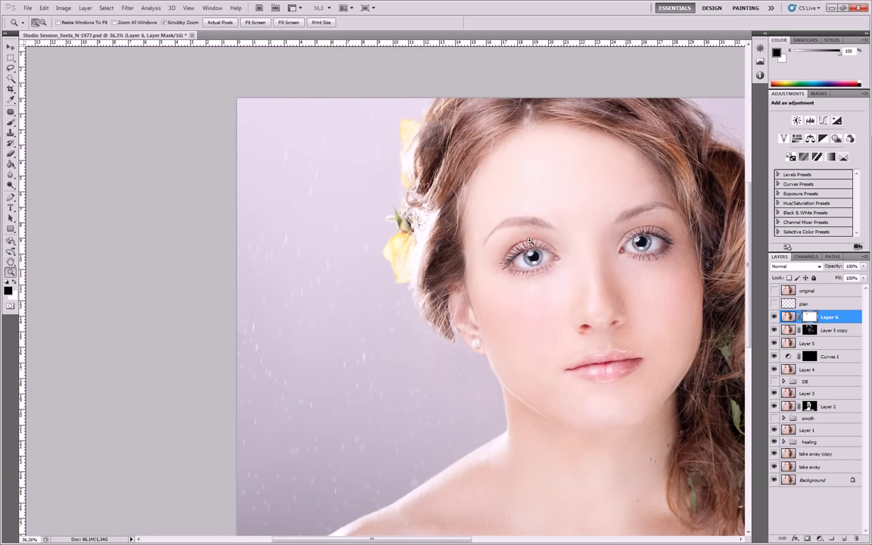
drag(487, 199, 414, 237)
key(b)
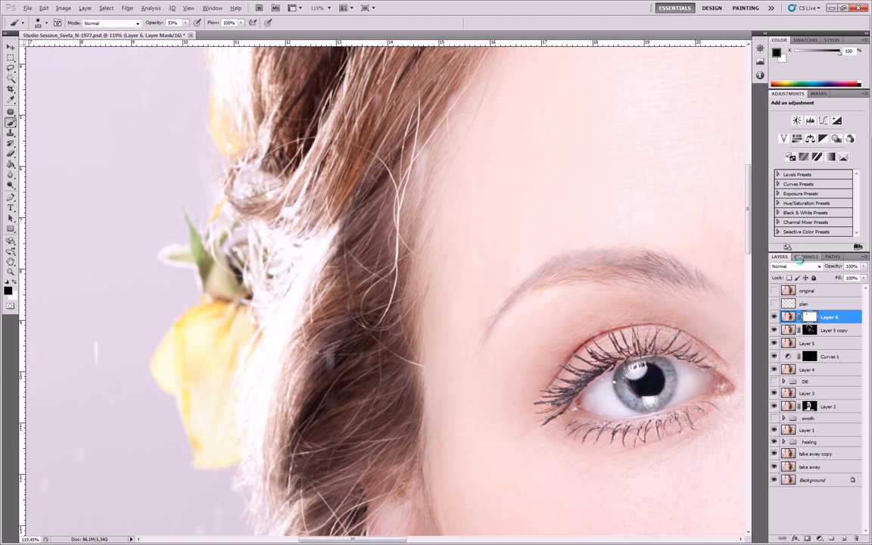
key(ctrl+shift+alt+n)
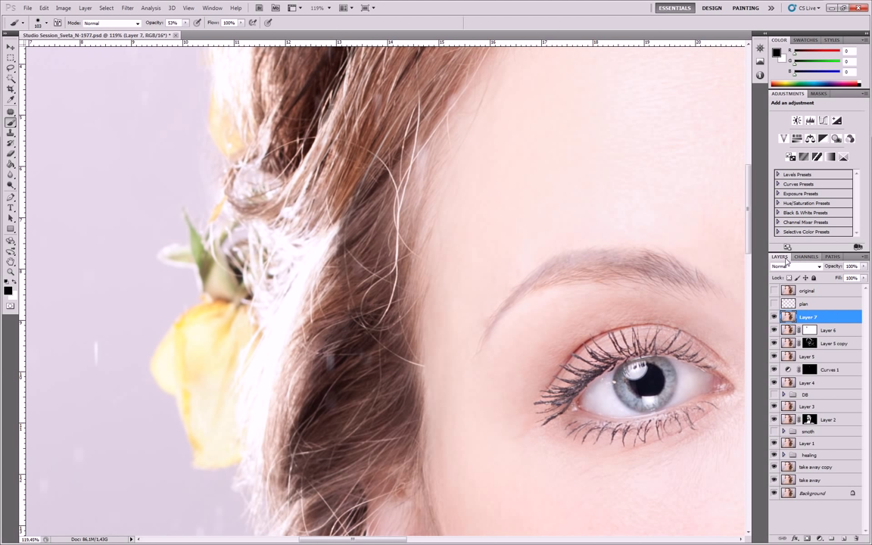
Step: Set the Clone Stamp to Darken mode at 66% opacity
click(11, 132)
click(182, 23)
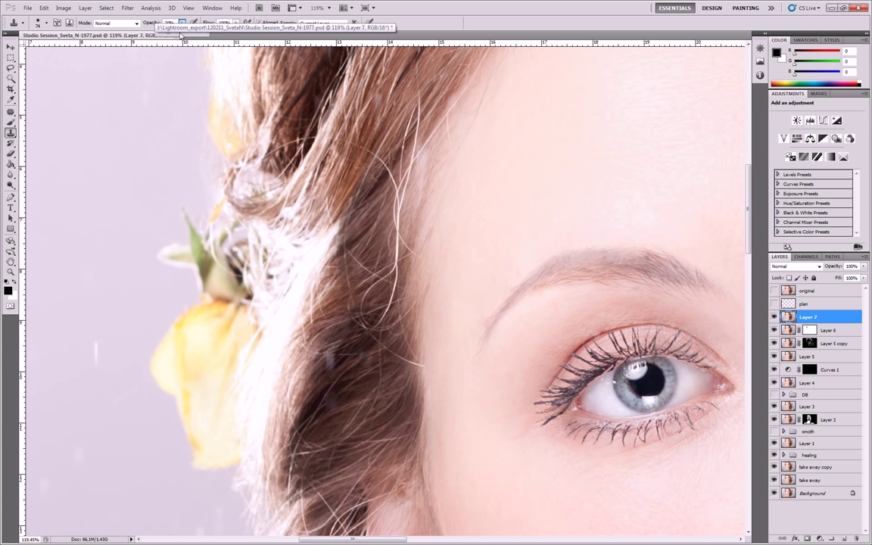
click(418, 11)
click(183, 24)
click(193, 33)
click(134, 24)
click(112, 63)
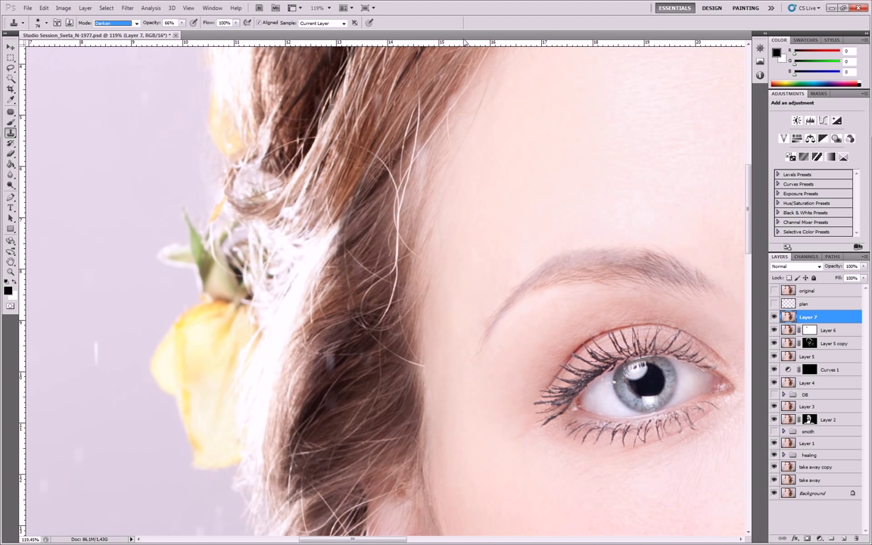
Step: Shrink the clone brush and darken the lower part of the long bright strand beside the temple
alt+right_click(429, 233)
drag(430, 233, 409, 238)
drag(403, 195, 397, 241)
alt+click(380, 248)
drag(397, 263, 395, 249)
mouse_move(419, 312)
mouse_down()
mouse_move(397, 280)
mouse_move(404, 274)
mouse_up()
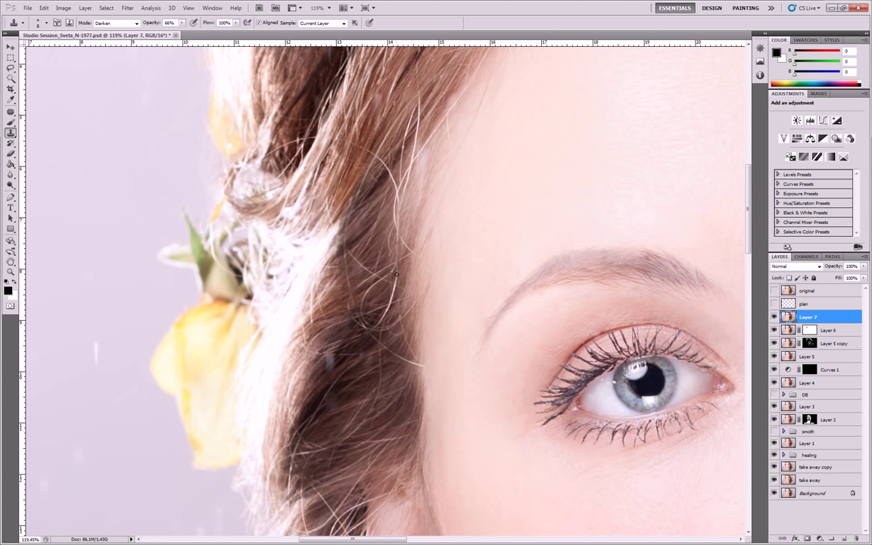
drag(401, 290, 393, 289)
Step: Clone out the curved, looping light strand in the dark hair beside the eyebrow's outer end
key(z)
click(461, 249)
key(s)
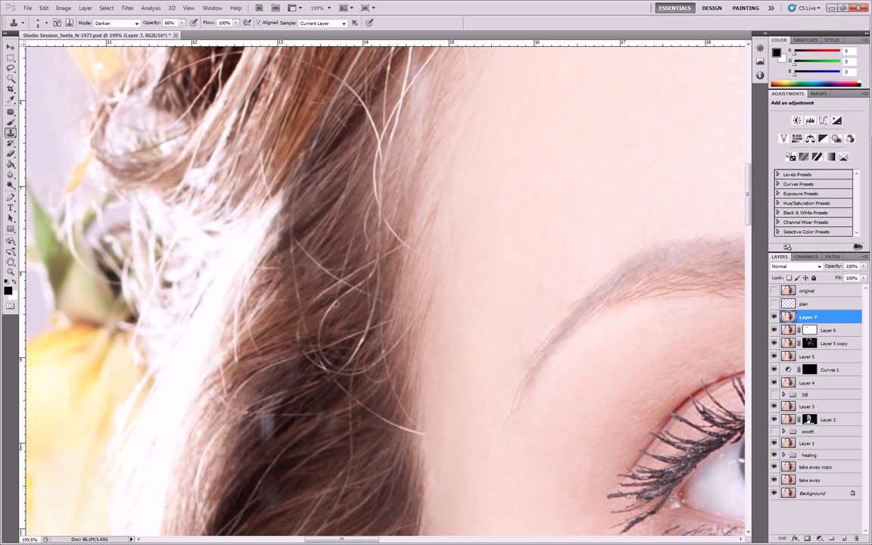
drag(330, 313, 349, 300)
alt+click(348, 354)
mouse_move(354, 354)
mouse_down()
mouse_move(360, 345)
mouse_move(341, 368)
mouse_up()
alt+click(358, 327)
mouse_move(368, 321)
mouse_down()
mouse_move(363, 334)
mouse_move(371, 308)
mouse_up()
Step: Clone dark hair over the pale flecks and fine light strands in the darkest hair below the loop
drag(322, 346, 324, 353)
alt+click(321, 371)
alt+click(313, 381)
mouse_move(320, 375)
mouse_down()
mouse_move(320, 363)
mouse_move(326, 382)
mouse_move(317, 379)
mouse_move(306, 399)
mouse_move(261, 411)
mouse_move(262, 438)
mouse_move(265, 424)
mouse_up()
alt+click(317, 396)
alt+click(259, 433)
alt+click(267, 426)
click(276, 414)
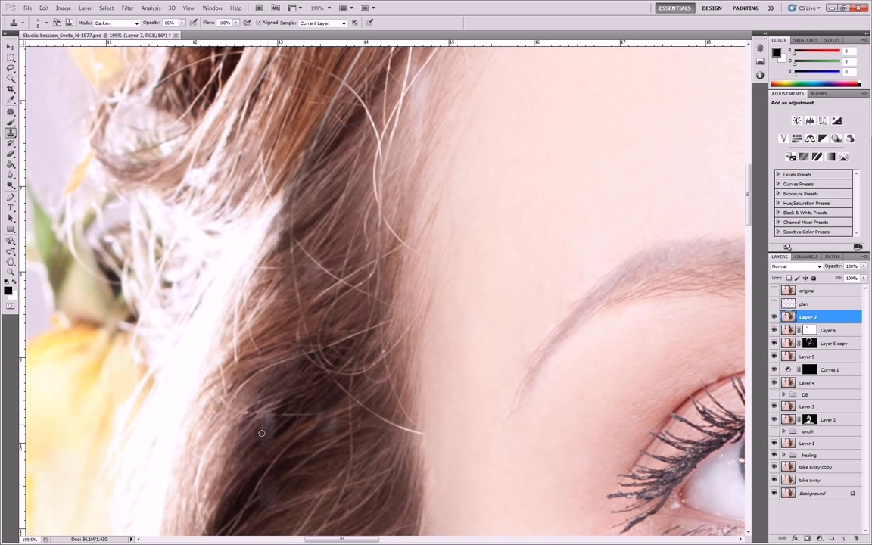
alt+click(253, 439)
click(268, 424)
mouse_move(286, 413)
mouse_down()
mouse_move(272, 428)
mouse_move(282, 415)
mouse_move(267, 423)
mouse_move(288, 424)
mouse_move(253, 447)
mouse_move(264, 415)
mouse_move(290, 406)
mouse_up()
Step: Clone out the fine light strands crossing the brown hair above the loop
mouse_move(259, 373)
mouse_down()
mouse_move(312, 356)
mouse_move(260, 343)
mouse_move(263, 352)
mouse_move(265, 342)
mouse_move(288, 341)
mouse_move(297, 305)
mouse_move(365, 296)
mouse_move(349, 291)
mouse_move(327, 314)
mouse_move(353, 290)
mouse_move(338, 283)
mouse_up()
alt+click(363, 282)
alt+click(350, 296)
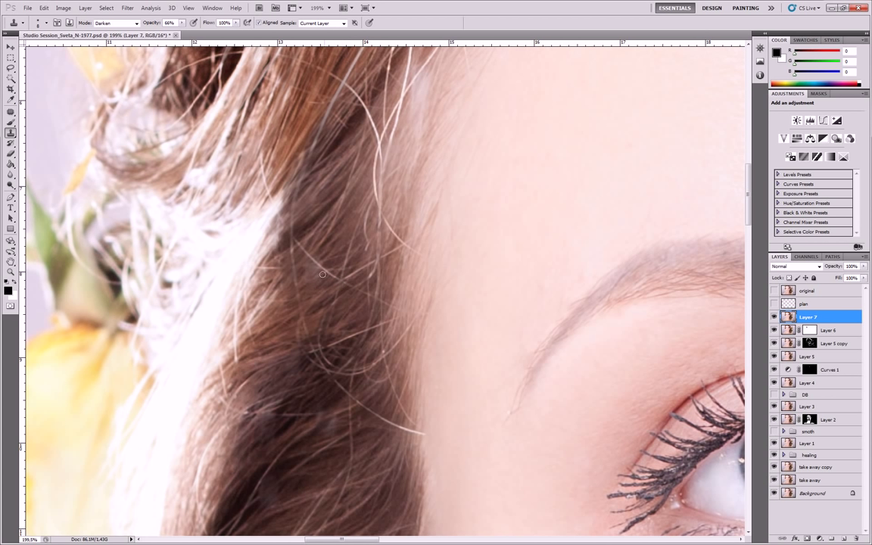
alt+click(330, 253)
mouse_move(320, 255)
mouse_down()
mouse_move(307, 278)
mouse_move(315, 253)
mouse_up()
Step: Clone out the fine vertical strand in the brown hair beside the temple and the short strand crossing below it
drag(373, 156, 374, 219)
alt+click(371, 223)
drag(369, 209, 365, 244)
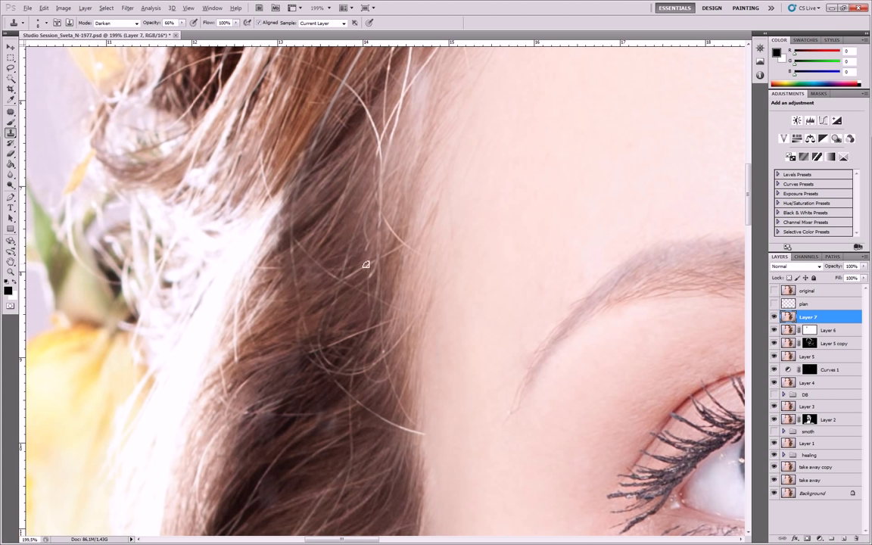
click(356, 259)
alt+click(325, 286)
drag(336, 274, 328, 284)
Step: Clone brown hair over the lower fork of the bright strands at the hairline and the curved strand joining it
drag(410, 150, 387, 244)
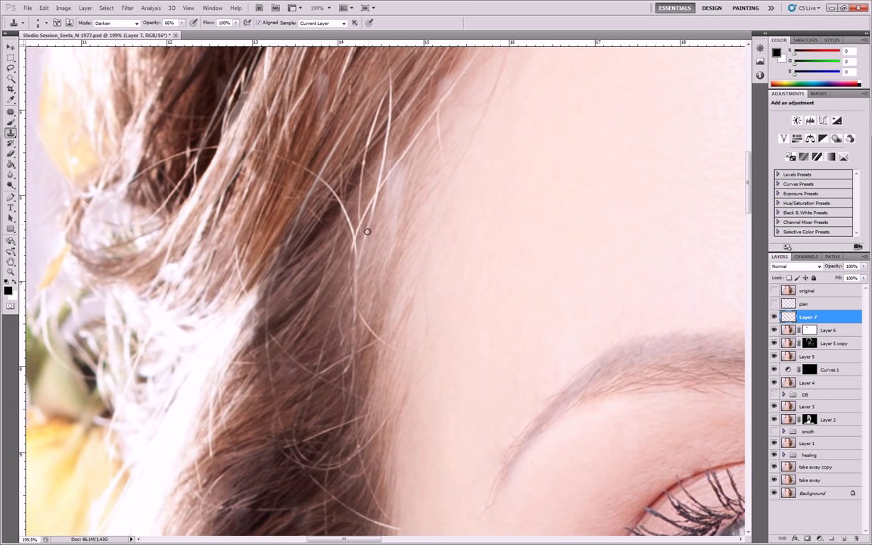
alt+click(380, 201)
drag(379, 191, 354, 247)
alt+click(351, 267)
alt+click(337, 213)
mouse_move(350, 213)
mouse_down()
mouse_move(334, 230)
mouse_move(337, 199)
mouse_up()
alt+click(339, 231)
drag(346, 214, 336, 286)
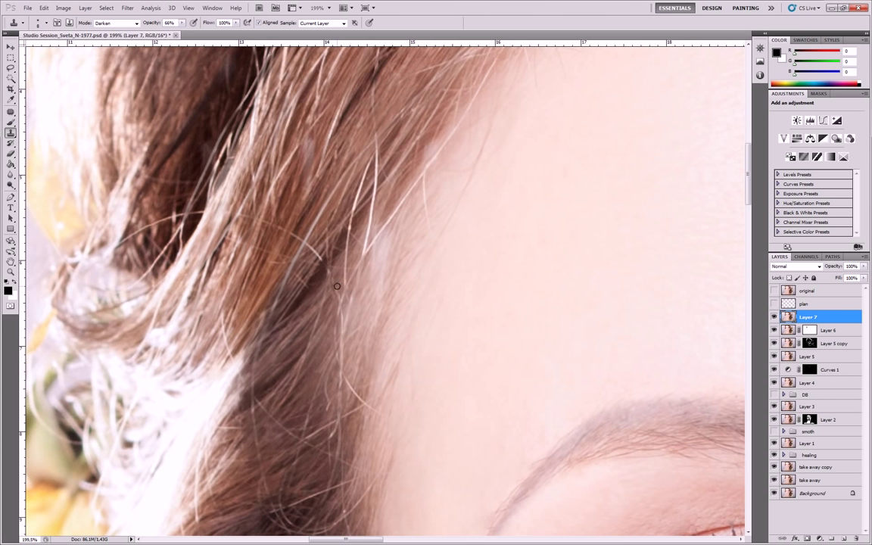
Step: Darken the thin arched strand crossing the brown hair above the temple and the light streaks along the lock above
drag(321, 253, 317, 256)
alt+click(304, 253)
drag(303, 239, 289, 274)
drag(245, 204, 228, 239)
alt+click(267, 146)
drag(267, 136, 245, 183)
drag(333, 123, 315, 174)
Step: Clone out the bright V-shaped strands at the hairline and soften the vertical strand running down below them
alt+click(380, 200)
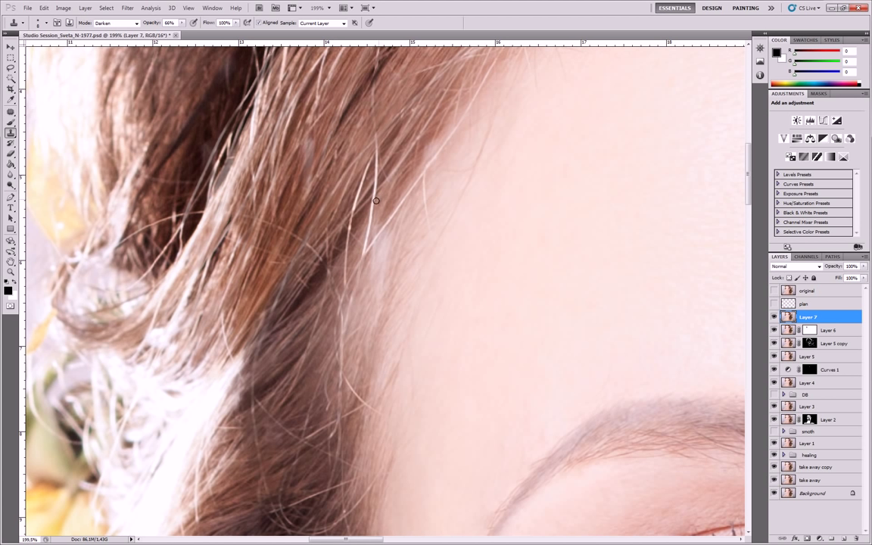
mouse_move(376, 195)
mouse_down()
mouse_move(370, 210)
mouse_move(377, 154)
mouse_move(350, 225)
mouse_move(369, 216)
mouse_move(360, 255)
mouse_move(405, 176)
mouse_up()
alt+click(383, 176)
alt+click(392, 165)
alt+click(386, 159)
alt+click(350, 204)
alt+click(341, 232)
alt+click(364, 219)
alt+click(357, 243)
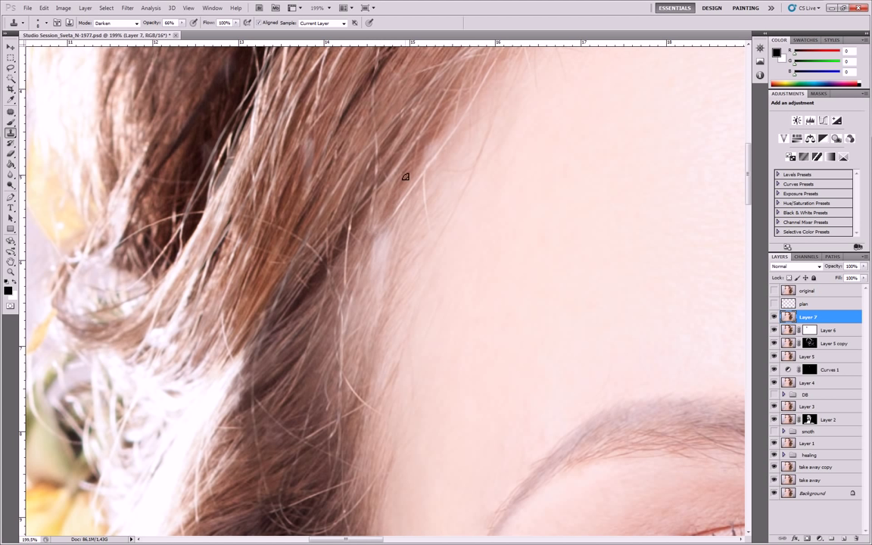
mouse_move(355, 218)
mouse_down()
mouse_move(332, 282)
mouse_move(346, 255)
mouse_move(321, 379)
mouse_move(352, 397)
mouse_move(357, 420)
mouse_move(351, 411)
mouse_move(340, 433)
mouse_move(350, 399)
mouse_move(352, 304)
mouse_up()
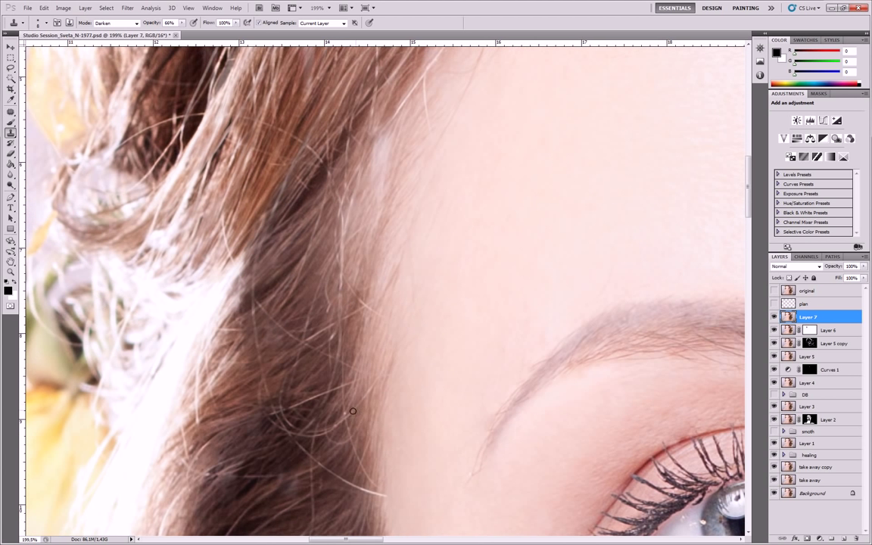
Step: Soften the light strand that ends on the temple skin and clone over light hairs in the darkest hair below
scroll(349, 403, down, 2)
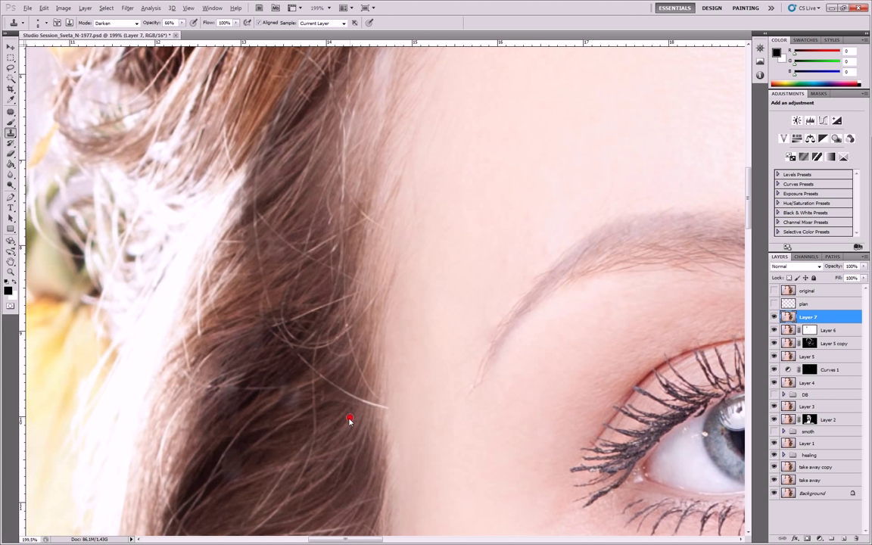
drag(355, 395, 362, 402)
alt+click(352, 406)
drag(315, 490, 316, 383)
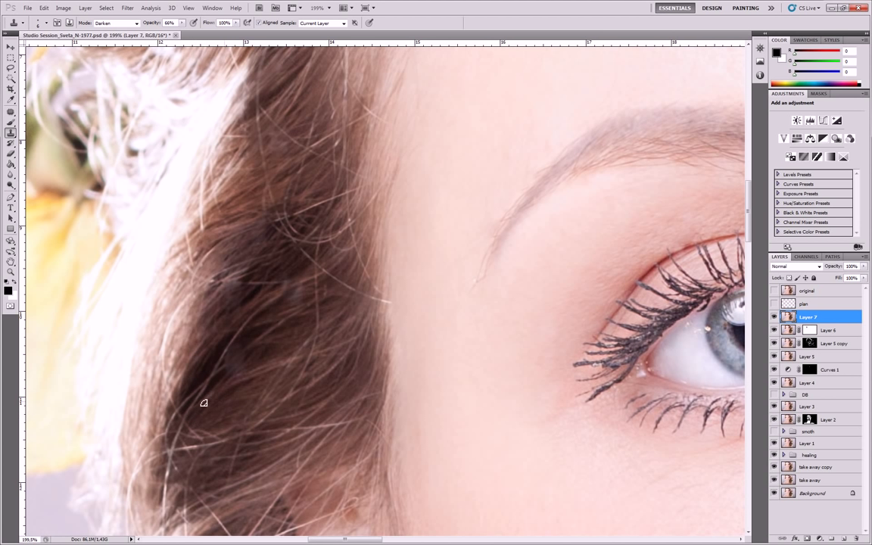
drag(222, 296, 177, 356)
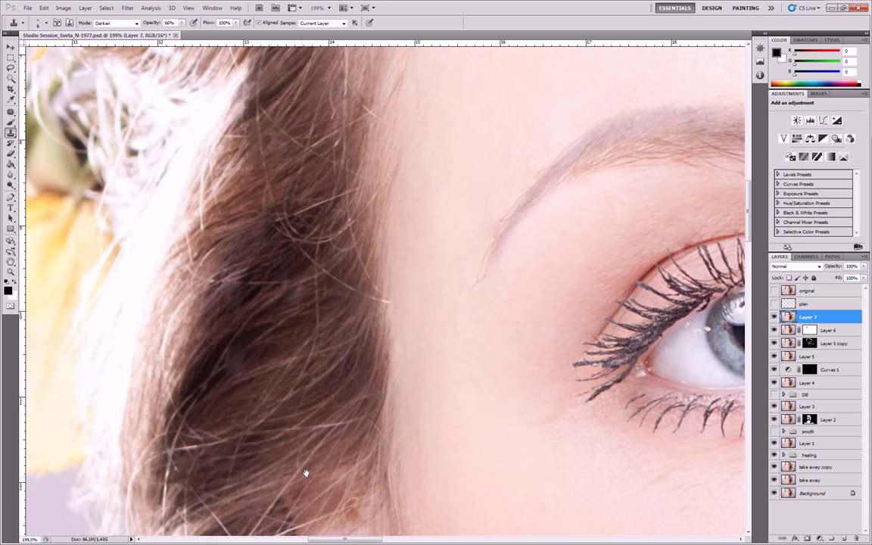
Step: Clone out the curved light strand in the lower hair beside the ear
drag(306, 473, 301, 392)
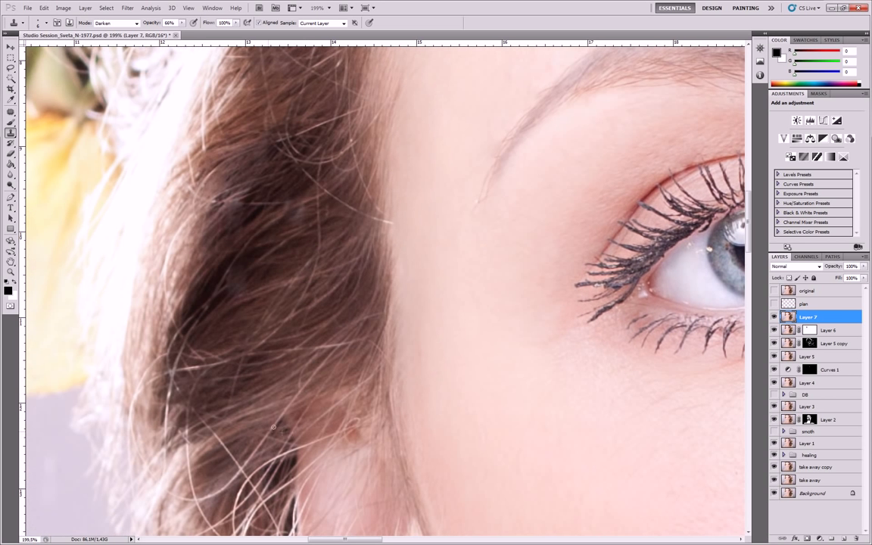
drag(305, 403, 302, 311)
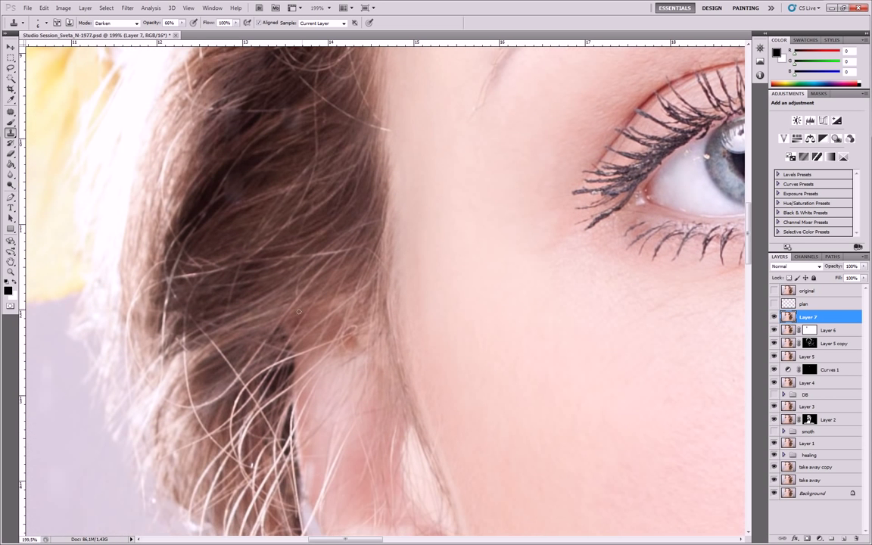
alt+click(203, 403)
mouse_move(211, 397)
mouse_down()
mouse_move(182, 358)
mouse_move(209, 377)
mouse_move(226, 352)
mouse_up()
alt+click(189, 371)
alt+click(217, 362)
click(195, 326)
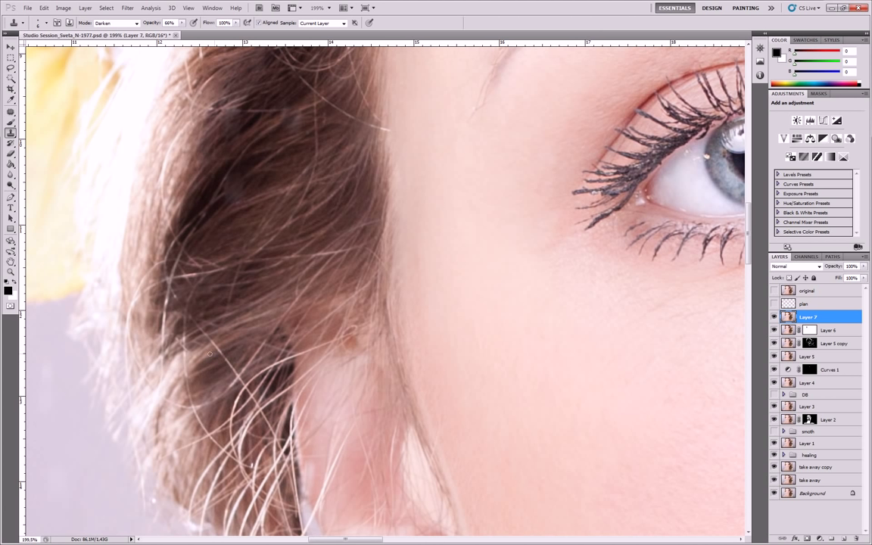
Step: Remove the upper part of the diagonal strand crossing the hair beside the ear and light hairs near the outer edge
drag(216, 343, 195, 309)
mouse_move(214, 342)
mouse_down()
mouse_move(230, 350)
mouse_move(238, 384)
mouse_up()
alt+click(226, 380)
alt+click(242, 352)
drag(197, 409, 199, 401)
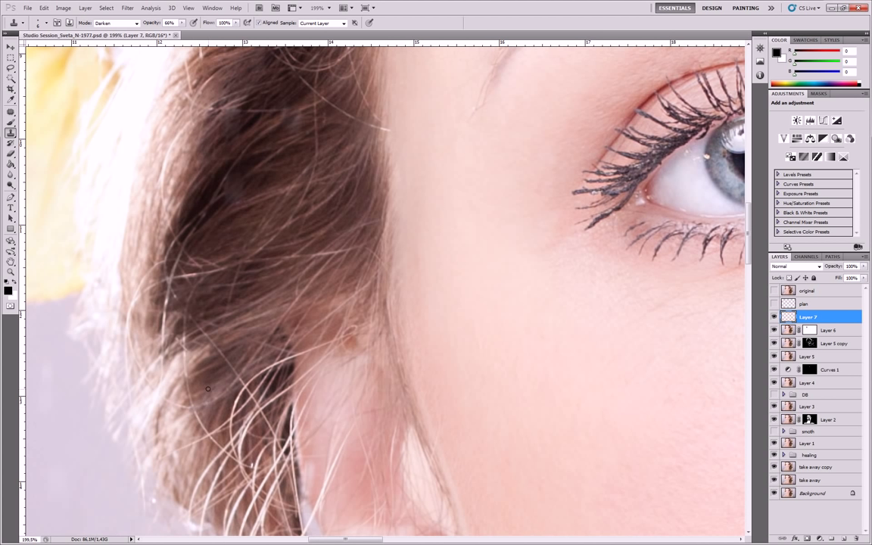
alt+click(199, 431)
alt+click(201, 450)
alt+click(202, 457)
drag(193, 444, 208, 437)
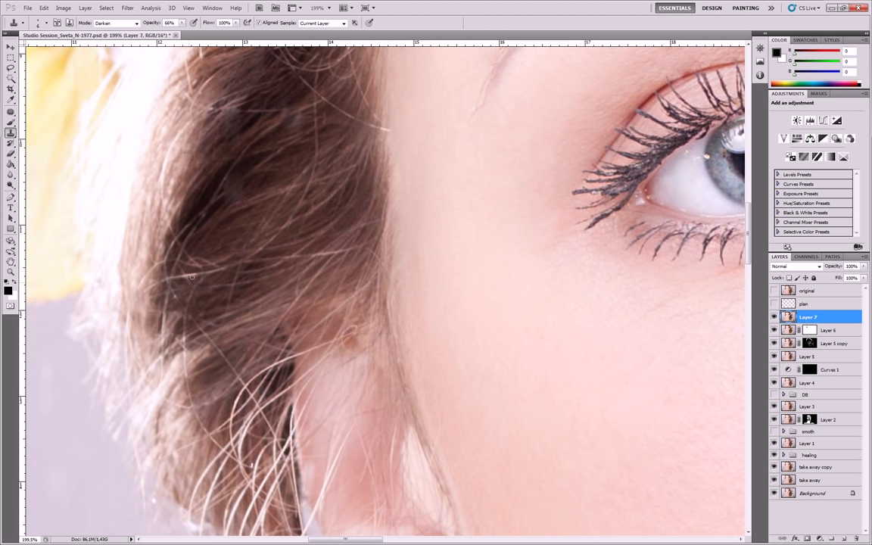
Step: Clone dark hair over the short bright strand and pale flecks at the outer edge of the darkest hair
alt+click(221, 233)
mouse_move(186, 278)
mouse_down()
mouse_move(215, 274)
mouse_move(215, 264)
mouse_move(194, 263)
mouse_move(213, 252)
mouse_move(195, 235)
mouse_move(171, 256)
mouse_up()
alt+click(213, 249)
alt+click(198, 250)
alt+click(196, 243)
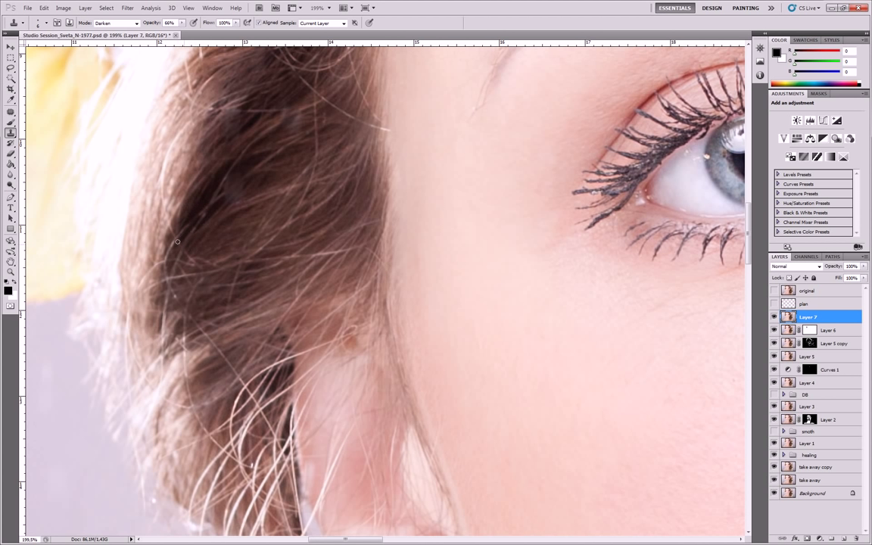
Step: Clone out the fine light strands crossing the brown hair just above the ear
alt+click(279, 244)
drag(289, 227, 270, 243)
alt+click(300, 292)
mouse_move(303, 294)
mouse_down()
mouse_move(311, 285)
mouse_move(296, 285)
mouse_up()
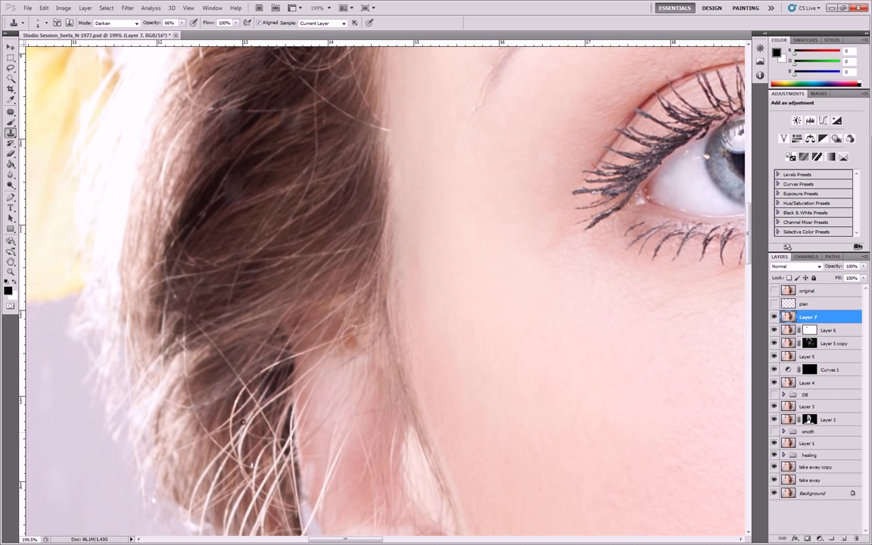
Step: Touch up the light strand near the temple and the pale streak in the dark hair level with the eye
drag(257, 418, 259, 331)
drag(265, 280, 265, 404)
scroll(265, 403, up, 5)
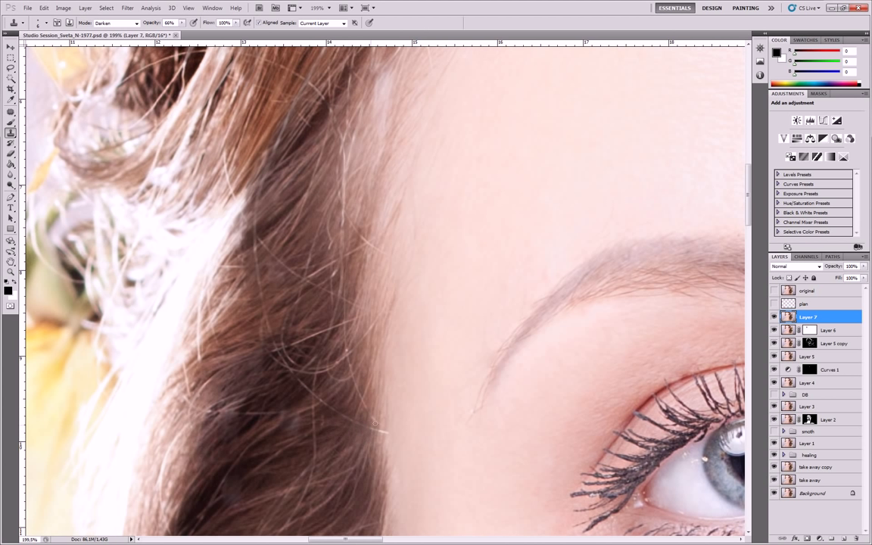
drag(343, 383, 337, 379)
alt+click(287, 390)
drag(235, 404, 243, 400)
Step: Clone dark hair over the thin arched strand crossing the shadowed hair beside the flower
drag(260, 325, 271, 416)
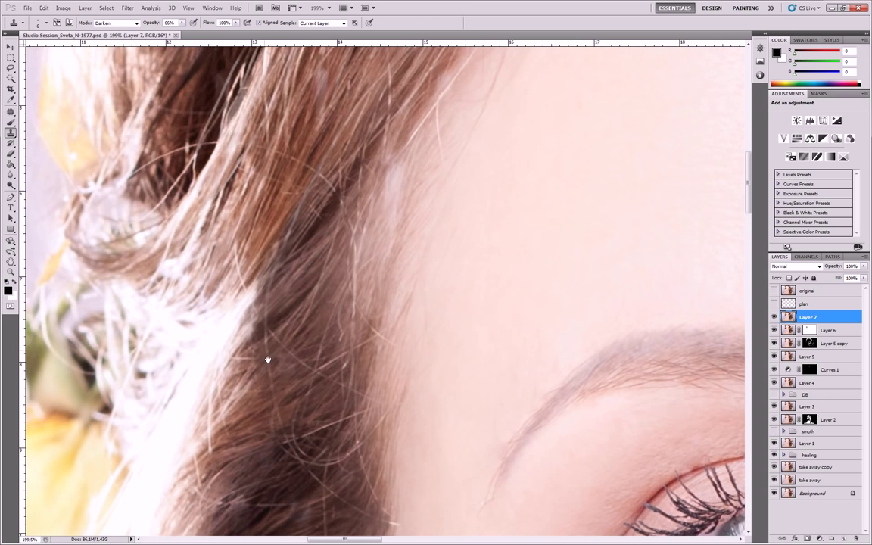
drag(249, 151, 273, 392)
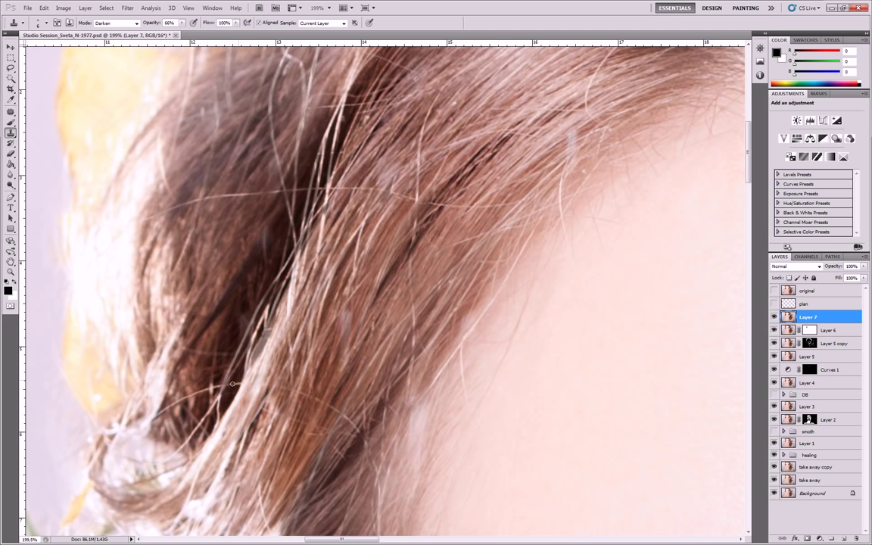
alt+click(198, 403)
mouse_move(207, 390)
mouse_down()
mouse_move(184, 394)
mouse_move(191, 404)
mouse_move(163, 414)
mouse_move(183, 399)
mouse_move(230, 396)
mouse_move(224, 405)
mouse_move(221, 396)
mouse_move(219, 434)
mouse_move(199, 433)
mouse_move(205, 420)
mouse_move(191, 439)
mouse_up()
alt+click(183, 426)
alt+click(230, 395)
alt+click(224, 405)
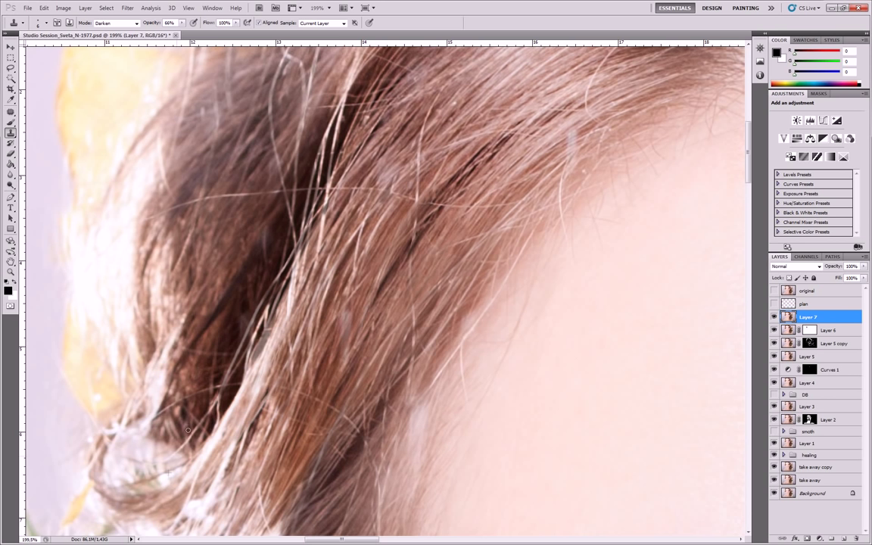
Step: Clone out the pale curled strands in the dark hair above the flower
drag(243, 218, 241, 339)
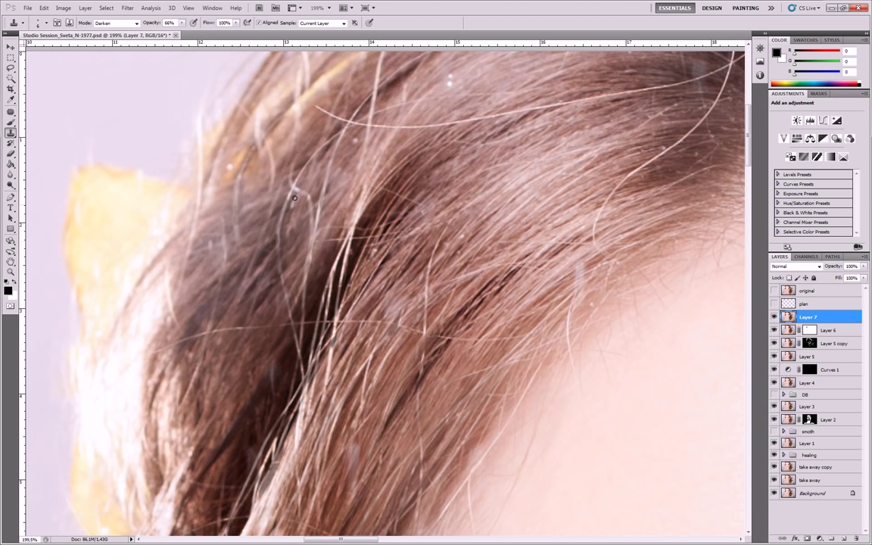
mouse_move(282, 230)
mouse_down()
mouse_move(277, 247)
mouse_move(287, 287)
mouse_up()
mouse_move(300, 195)
mouse_down()
mouse_move(296, 185)
mouse_move(313, 226)
mouse_move(302, 271)
mouse_move(285, 198)
mouse_up()
mouse_move(296, 234)
mouse_down()
mouse_move(340, 185)
mouse_move(334, 168)
mouse_move(347, 173)
mouse_move(316, 191)
mouse_up()
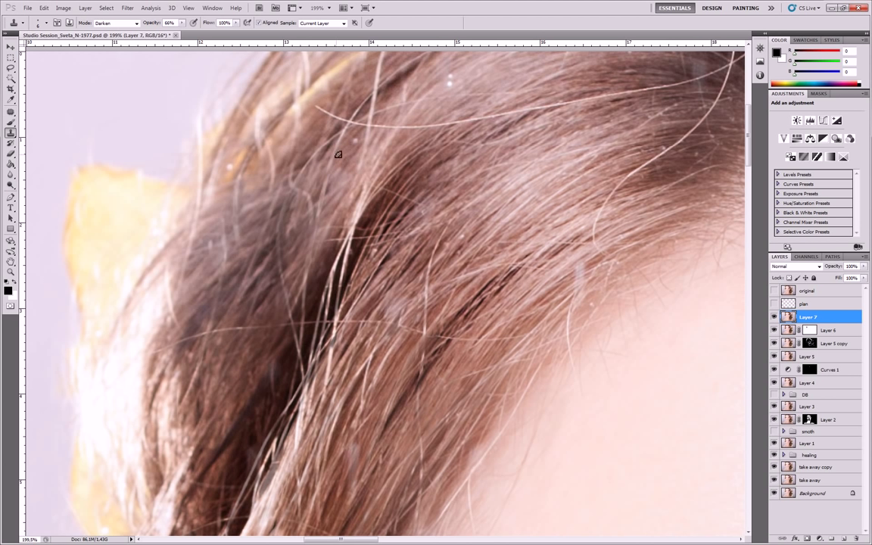
Step: Clone out the middle part of the long light strand sweeping across the crown
drag(437, 64, 390, 210)
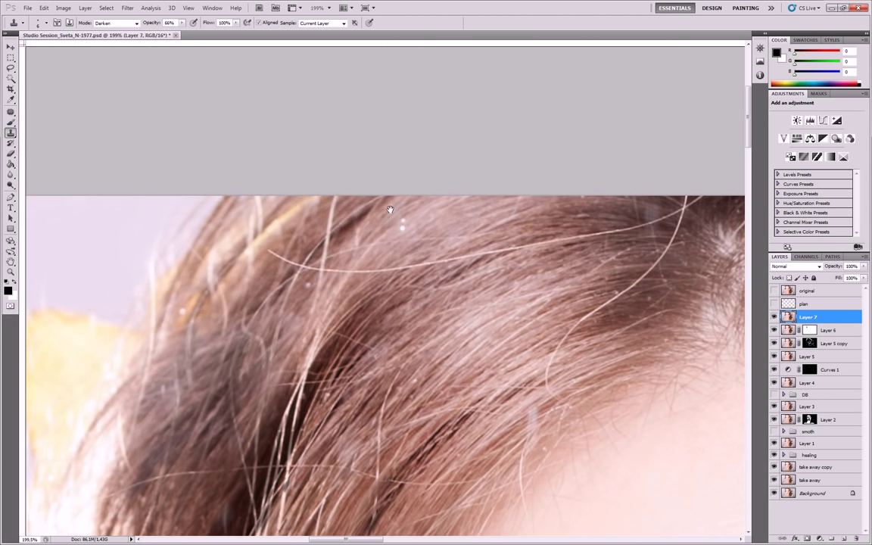
key(ctrl+r)
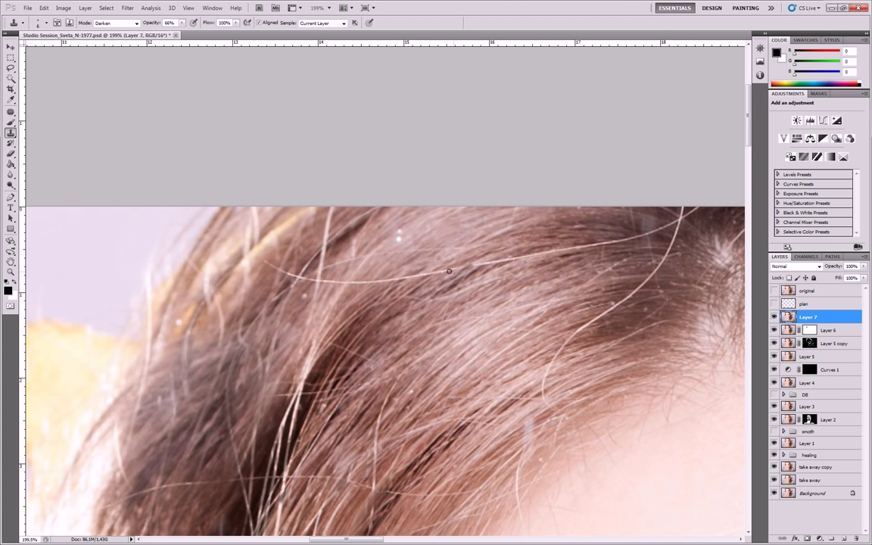
alt+click(492, 268)
drag(501, 260, 545, 251)
alt+click(540, 259)
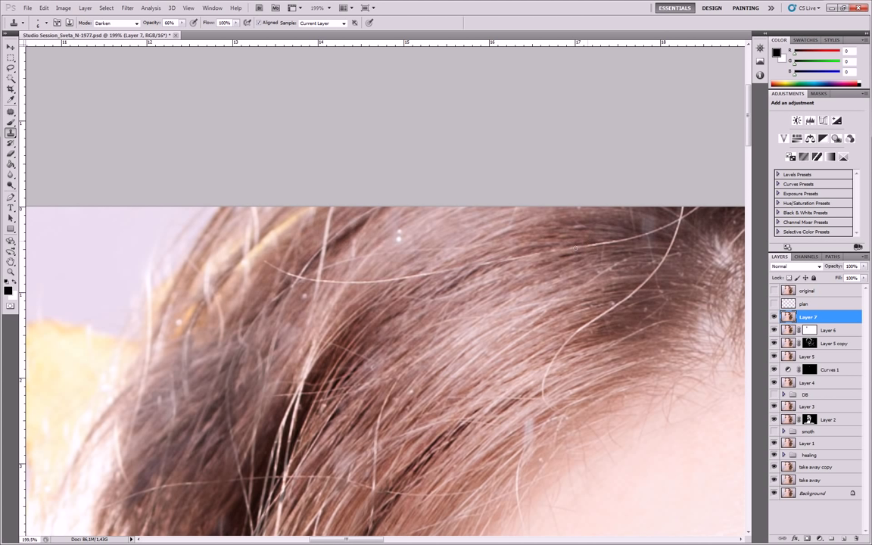
Step: Remove the lower half of the curved bright strand hanging from the hair parting
scroll(519, 312, down, 3)
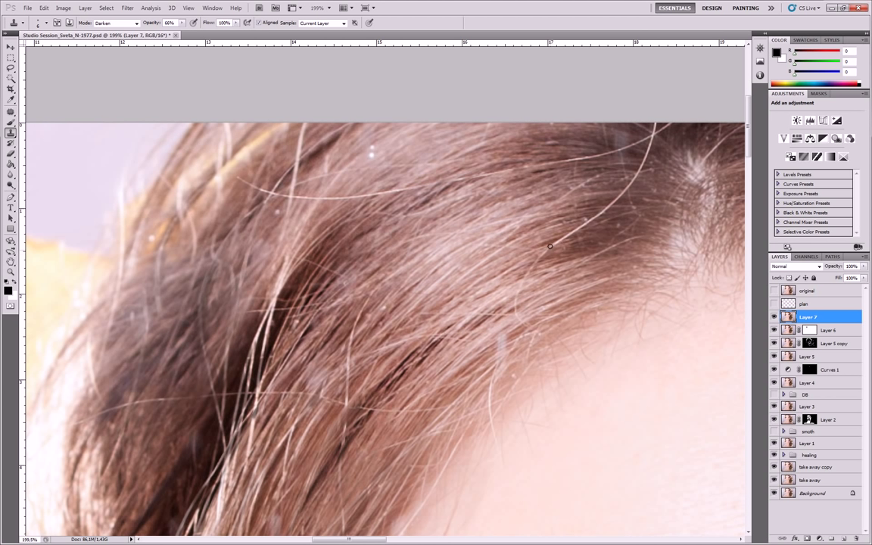
mouse_move(564, 237)
mouse_down()
mouse_move(612, 217)
mouse_move(619, 197)
mouse_move(642, 195)
mouse_move(628, 195)
mouse_move(632, 188)
mouse_up()
alt+click(554, 212)
mouse_move(621, 225)
mouse_down()
mouse_move(579, 232)
mouse_move(584, 215)
mouse_up()
Step: Darken the end of the long crown strand where it reaches the hair parting
mouse_move(579, 184)
mouse_down()
mouse_move(554, 164)
mouse_move(505, 174)
mouse_up()
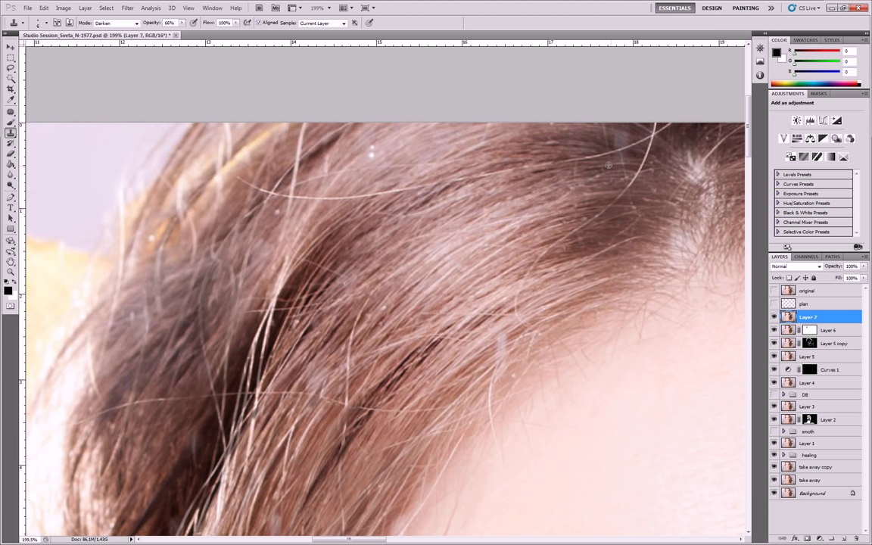
mouse_move(603, 155)
mouse_down()
mouse_move(633, 146)
mouse_move(633, 153)
mouse_up()
drag(640, 167, 666, 137)
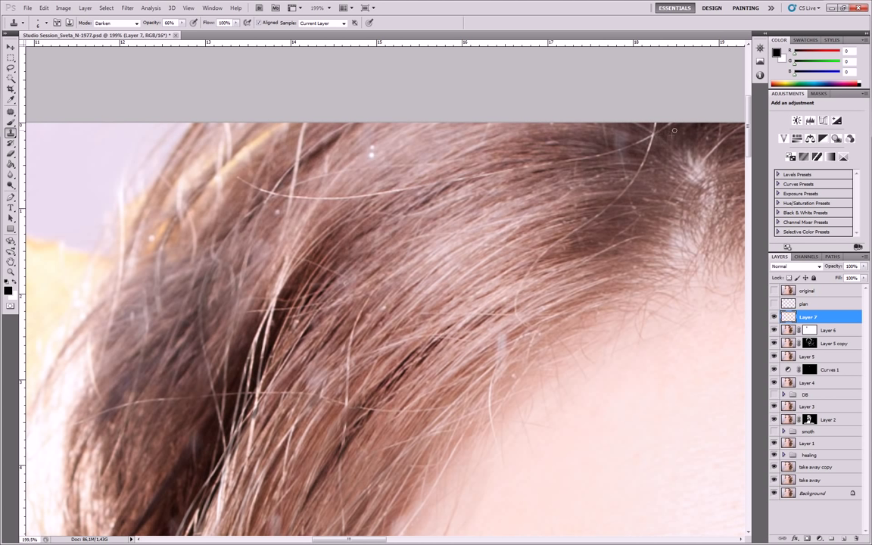
Step: Clone out the rest of the curved strand at the parting and the remaining portion of the long crown strand
alt+click(679, 139)
mouse_move(661, 127)
mouse_down()
mouse_move(657, 152)
mouse_move(646, 143)
mouse_move(593, 158)
mouse_up()
alt+click(478, 199)
drag(459, 173, 417, 194)
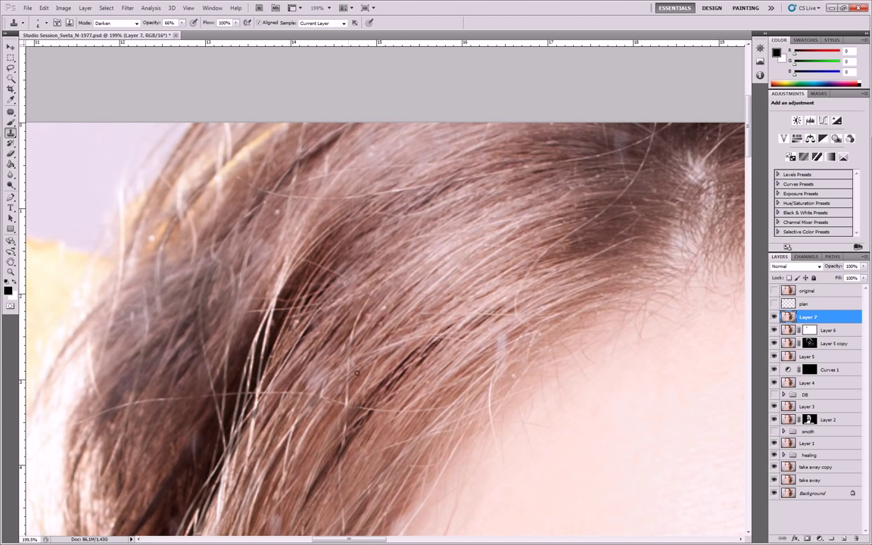
Step: Clone darker hair over the light looping strands above the yellow flower
drag(348, 377, 356, 305)
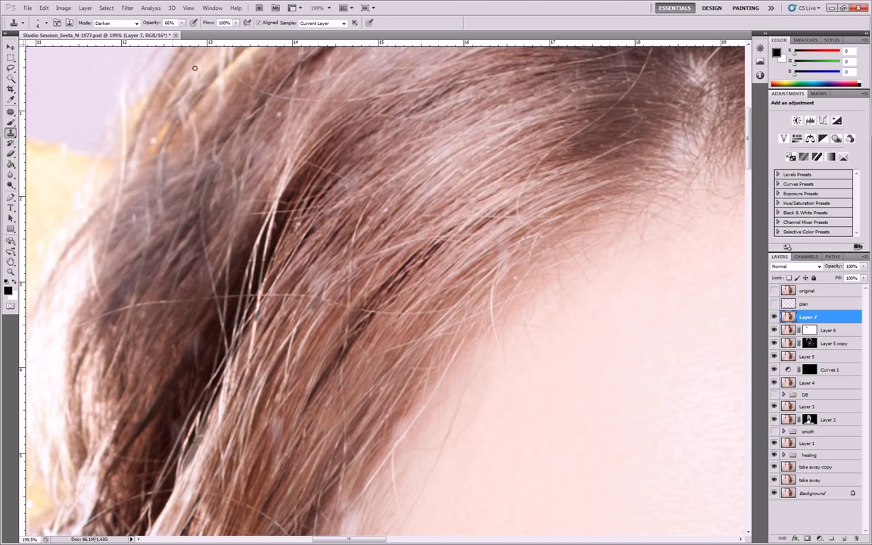
mouse_move(184, 103)
mouse_down()
mouse_move(213, 51)
mouse_move(186, 119)
mouse_move(219, 82)
mouse_up()
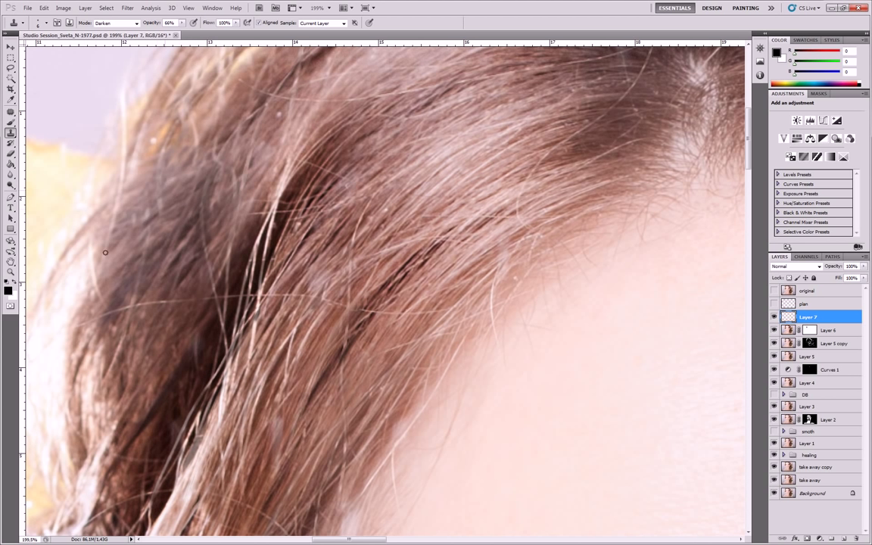
Step: Toggle the last clone stroke off and on to compare the hair
key(ctrl+z)
key(ctrl+z)
key(ctrl+z)
key(ctrl+z)
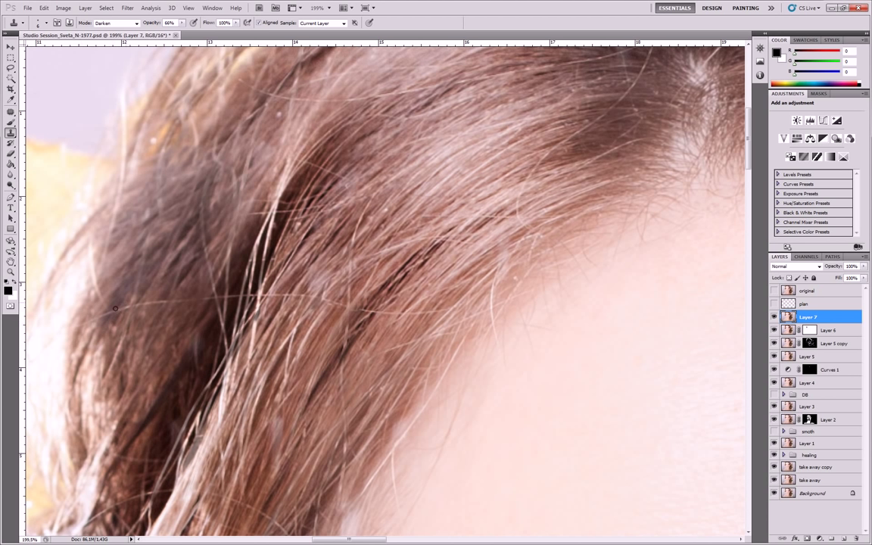
key(Delete)
Step: Clone dark hair over the bright strands along the deep shadow between the two hair locks
drag(277, 216, 224, 364)
alt+click(216, 341)
alt+click(214, 322)
alt+click(262, 243)
drag(268, 234, 269, 224)
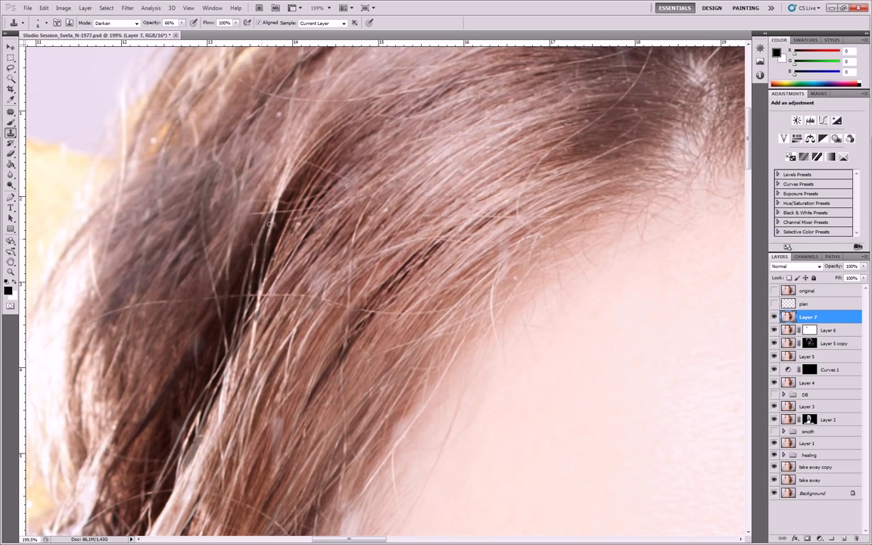
Step: Remove the remaining bright strands from the shadow's upper end down to the lower edge of the front lock
alt+click(289, 185)
mouse_move(288, 173)
mouse_down()
mouse_move(255, 261)
mouse_move(278, 237)
mouse_move(275, 223)
mouse_move(252, 261)
mouse_move(242, 339)
mouse_up()
alt+click(258, 246)
alt+click(278, 236)
alt+click(230, 335)
drag(254, 301, 206, 389)
drag(212, 325, 191, 390)
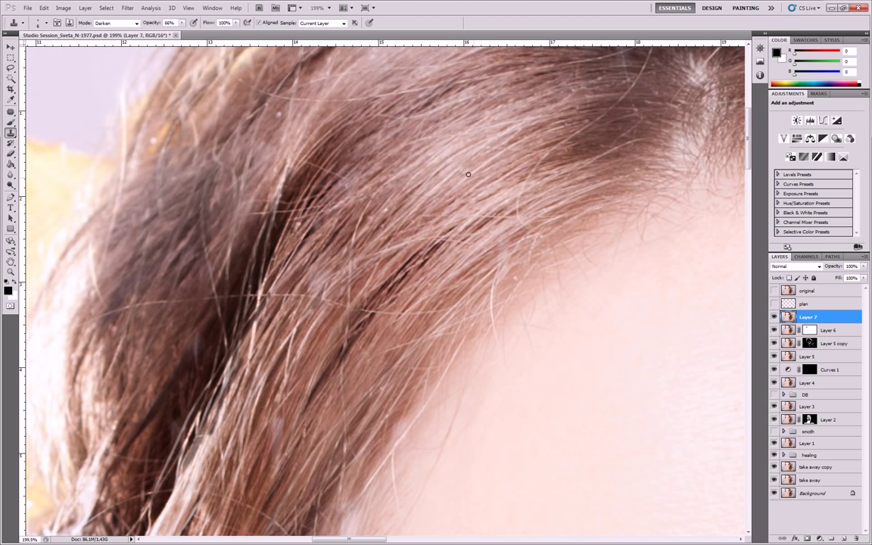
Step: Zoom out to examine the retouched hair in the context of the whole face
key(z)
mouse_move(619, 103)
mouse_down()
mouse_move(544, 188)
mouse_move(554, 172)
mouse_up()
key(s)
drag(633, 161, 497, 205)
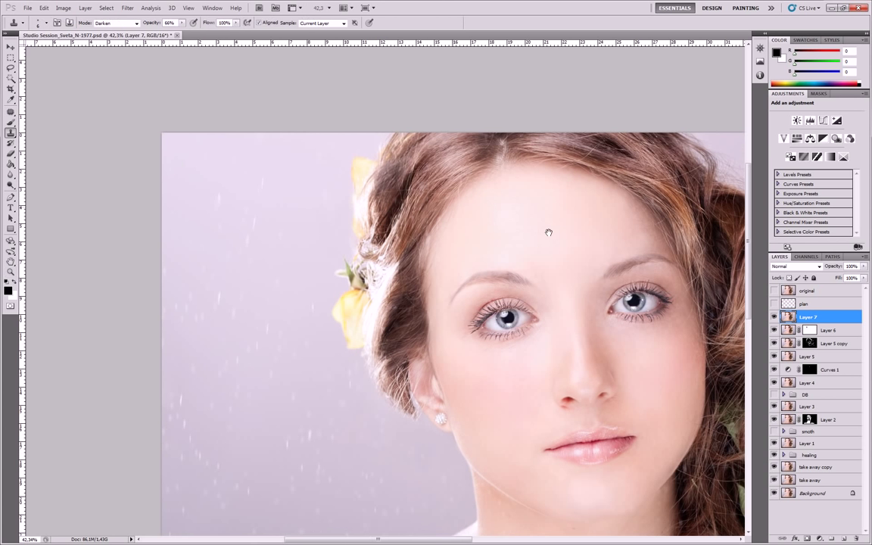
Step: Toggle the visibility of Layer 7 off and on to compare the hair before and after the retouching
drag(549, 232, 497, 202)
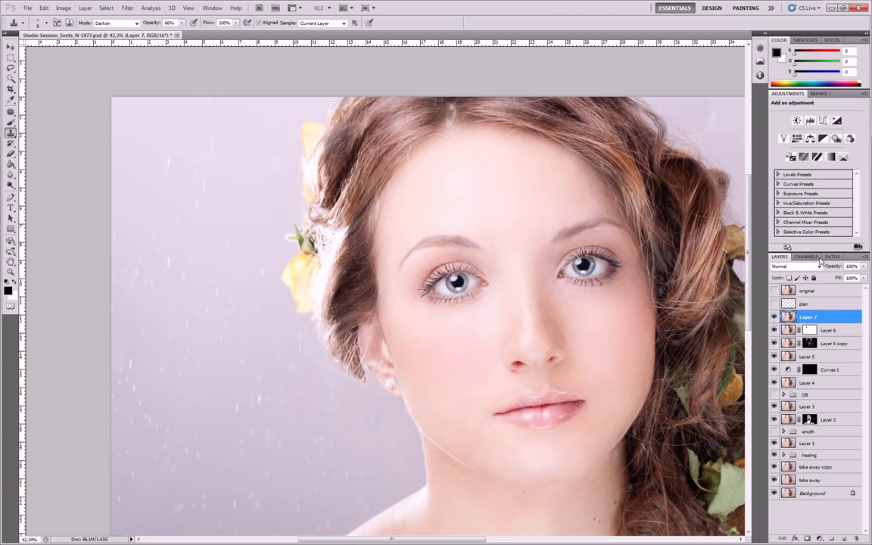
click(774, 318)
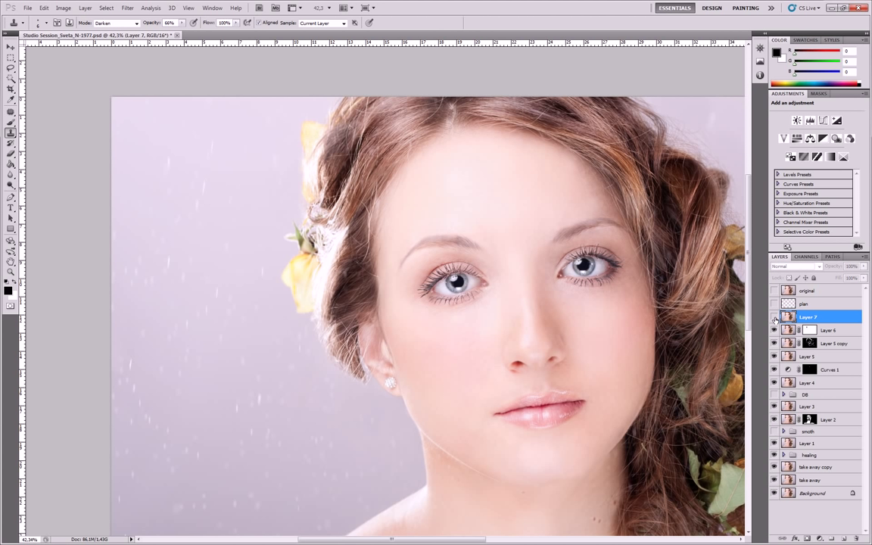
click(773, 317)
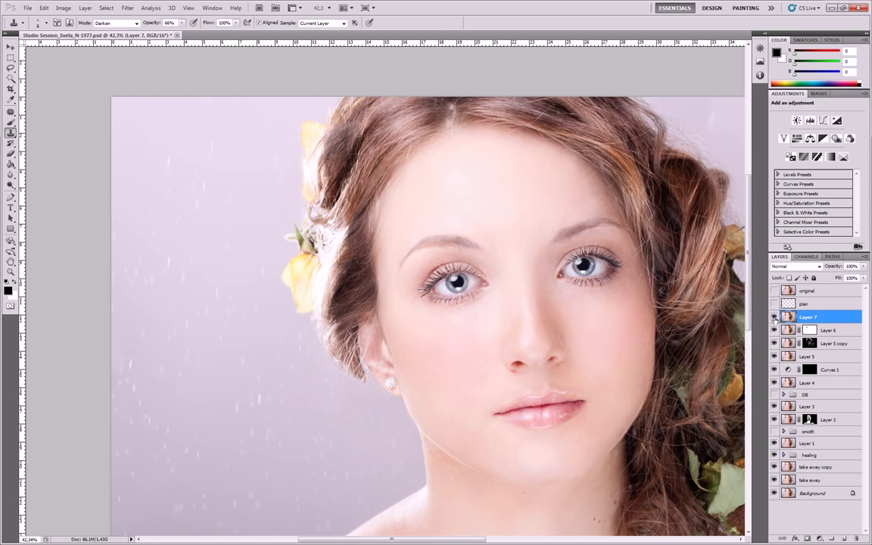
click(774, 317)
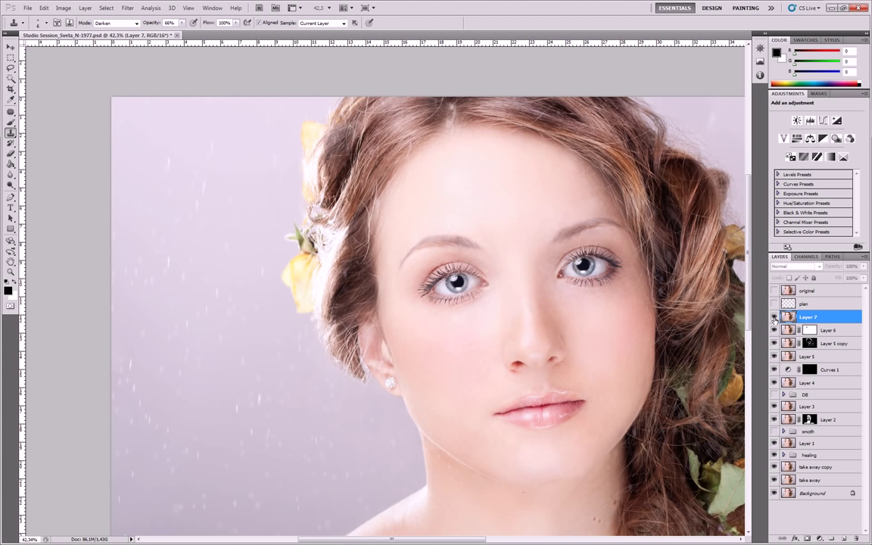
click(774, 318)
click(773, 318)
click(774, 318)
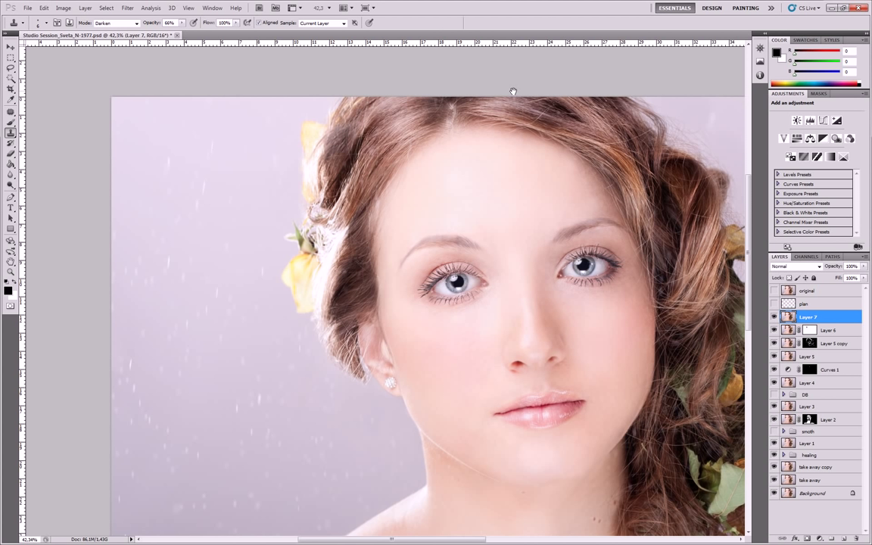
Step: Clone over the light stray hair crossing the dark gap above the forehead and the bright specks beside it
mouse_move(494, 188)
mouse_down()
mouse_move(482, 213)
mouse_move(576, 221)
mouse_up()
key(ctrl+alt+z)
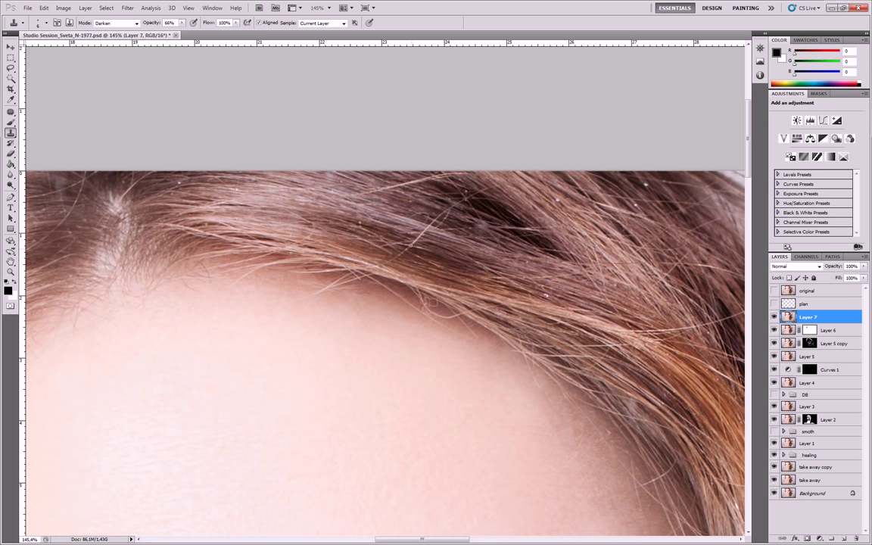
drag(428, 226, 422, 236)
alt+click(566, 202)
click(558, 200)
alt+click(555, 296)
click(546, 295)
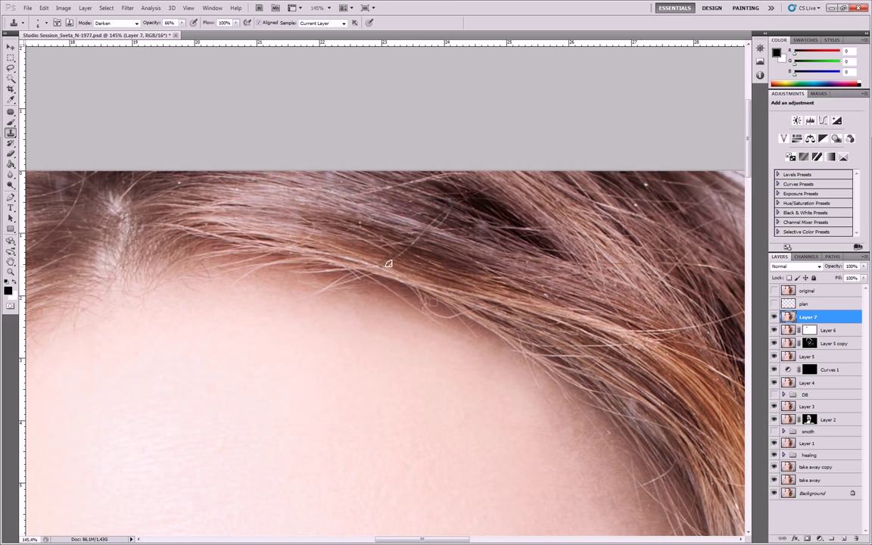
Step: Clone dark hair over the remaining light strands at the deep shadow near the crown
drag(611, 330, 475, 228)
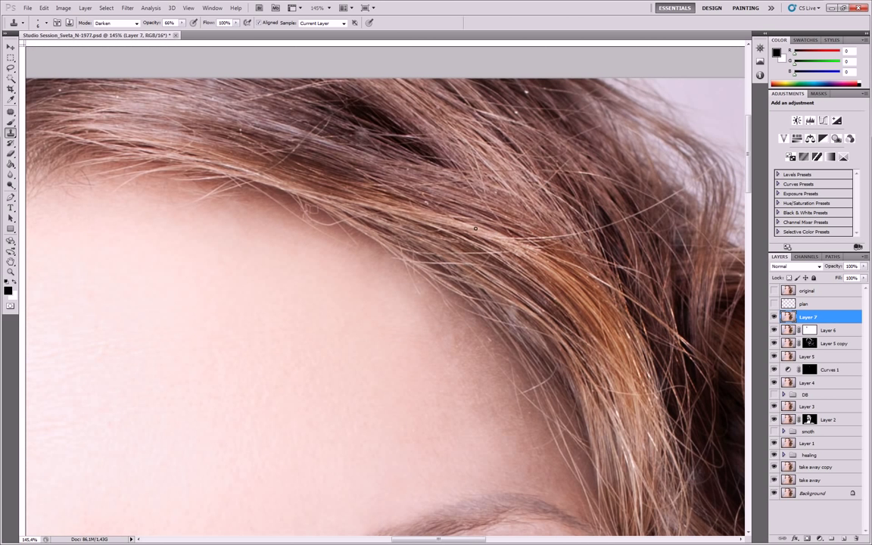
key(ctrl+r)
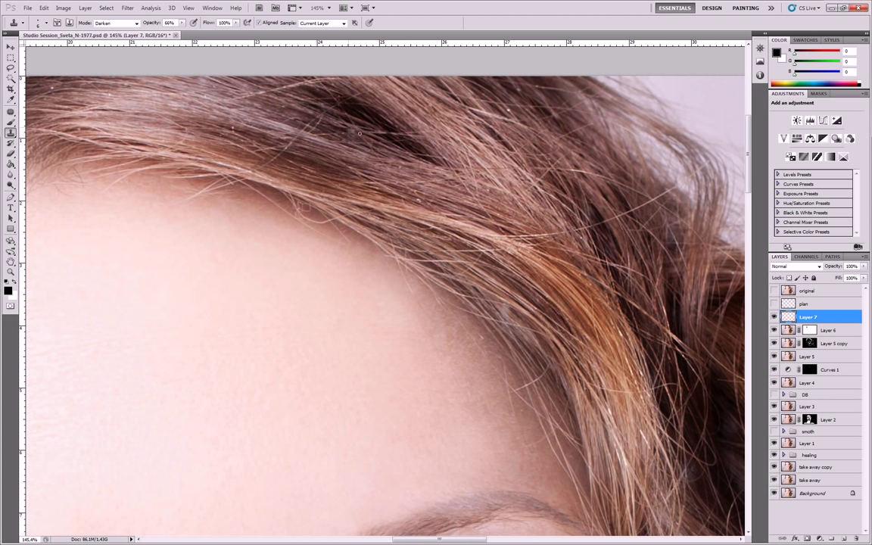
alt+click(268, 134)
drag(439, 151, 432, 141)
Step: Clone over light stray hairs in the dark hair and across the curled lock beside the eye
drag(617, 500, 439, 268)
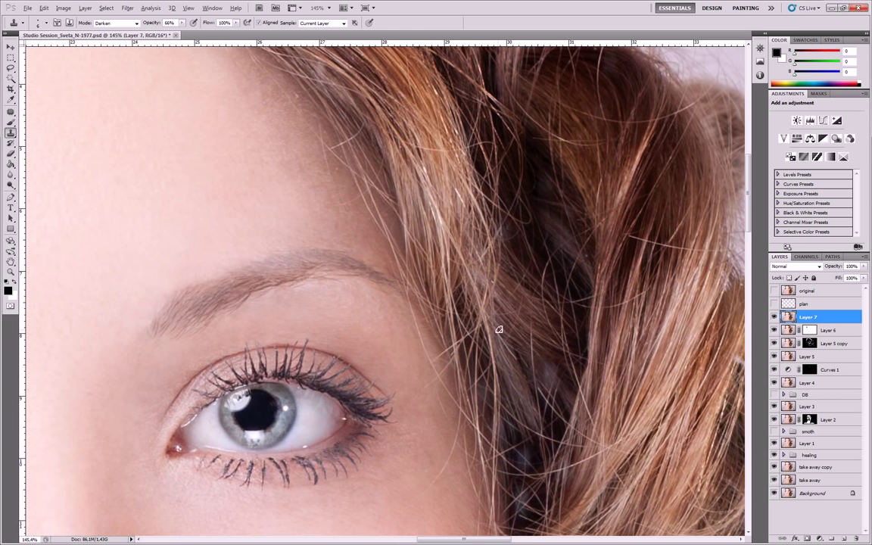
drag(513, 488, 462, 337)
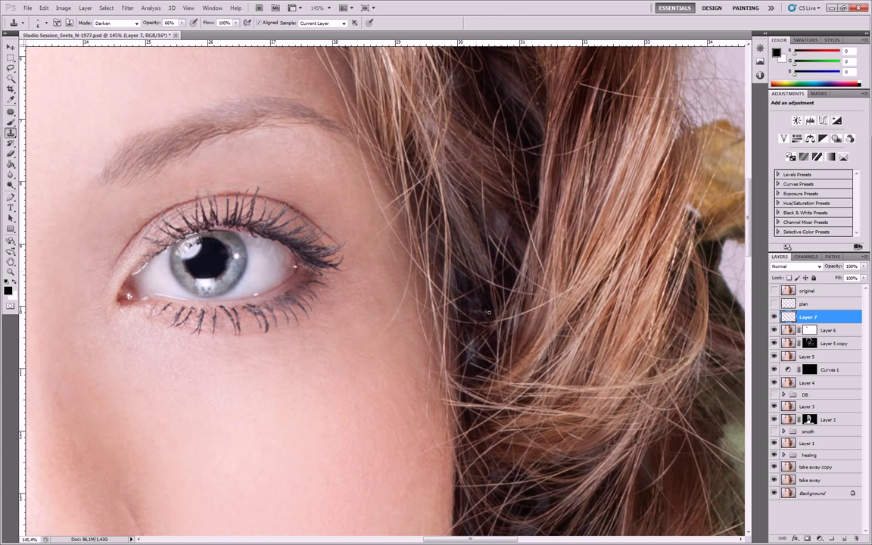
drag(541, 297, 536, 316)
mouse_move(550, 281)
mouse_down()
mouse_move(538, 315)
mouse_move(552, 312)
mouse_up()
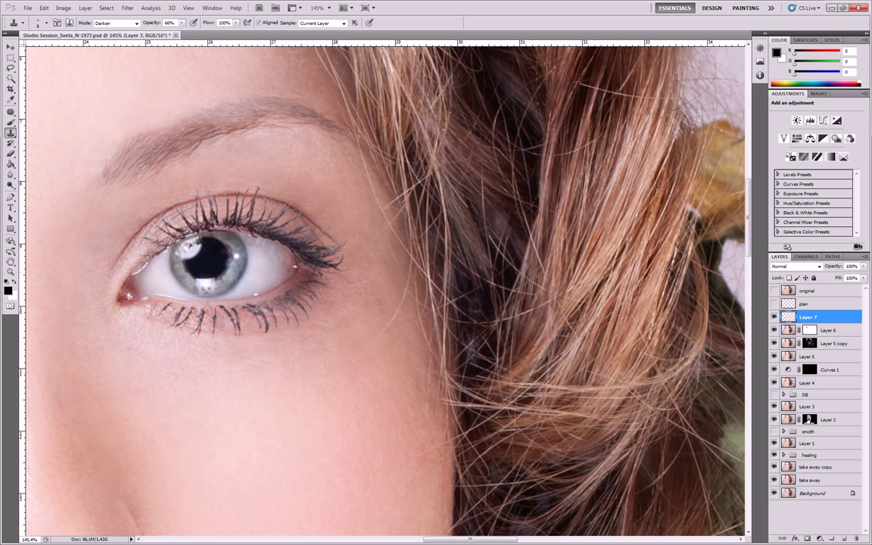
scroll(571, 303, up, 3)
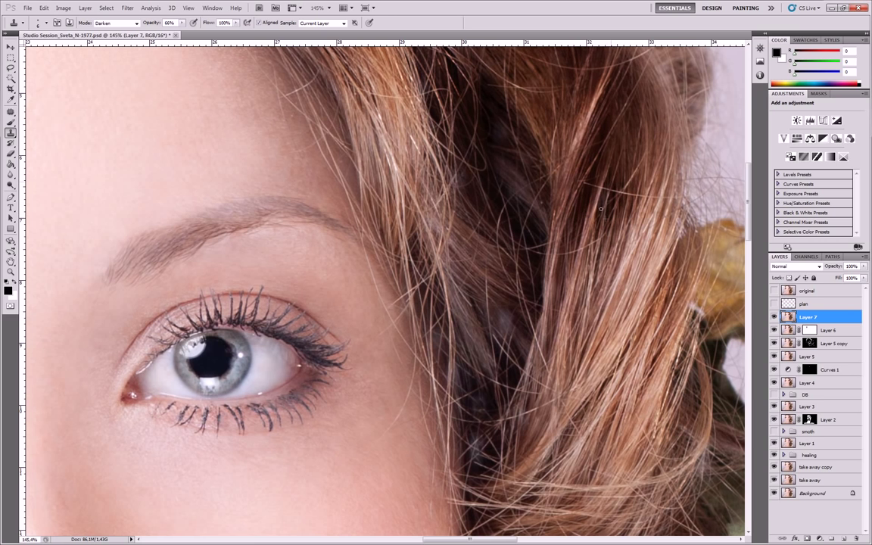
drag(626, 207, 632, 184)
mouse_move(588, 230)
mouse_down()
mouse_move(581, 256)
mouse_move(593, 259)
mouse_up()
Step: Remove the inner part of the long curved stray hair crossing the locks between the crown and the golden front lock
scroll(593, 232, up, 5)
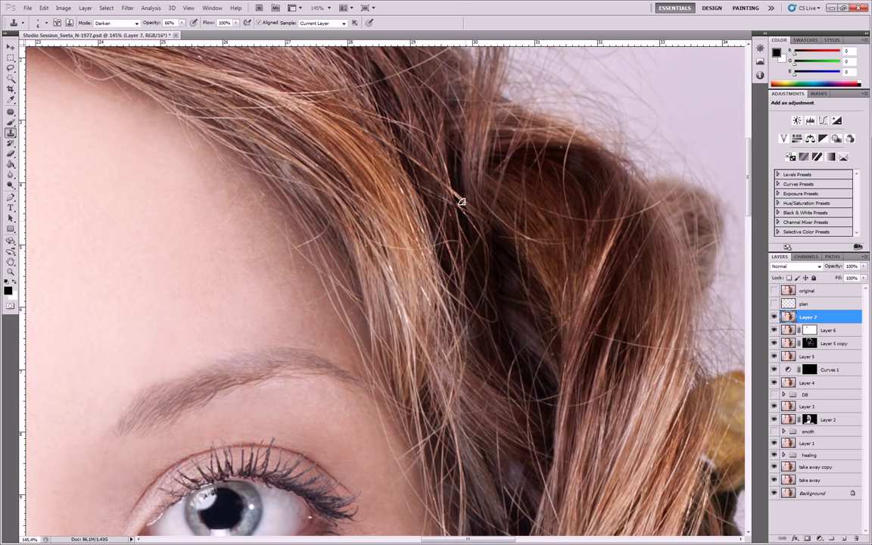
scroll(496, 227, up, 3)
scroll(496, 227, left, 2)
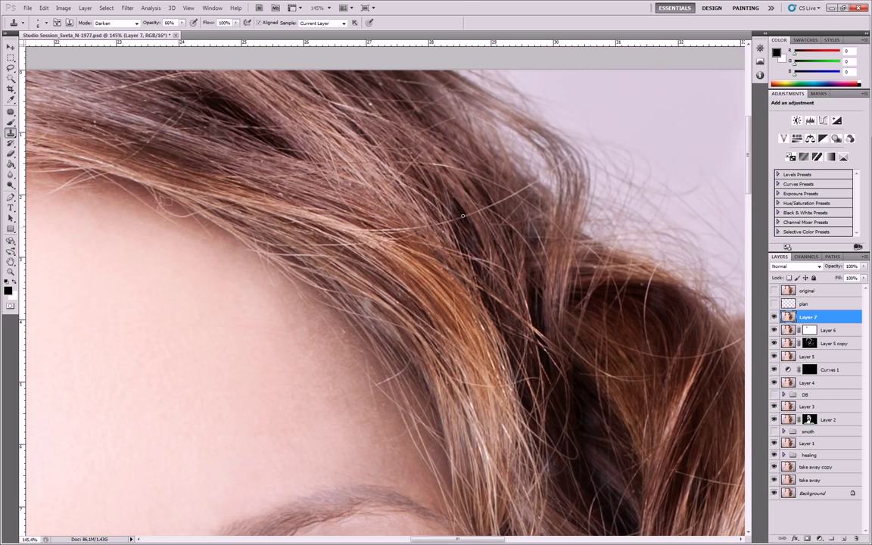
alt+click(483, 232)
drag(443, 193, 459, 218)
alt+click(450, 178)
drag(436, 151, 445, 160)
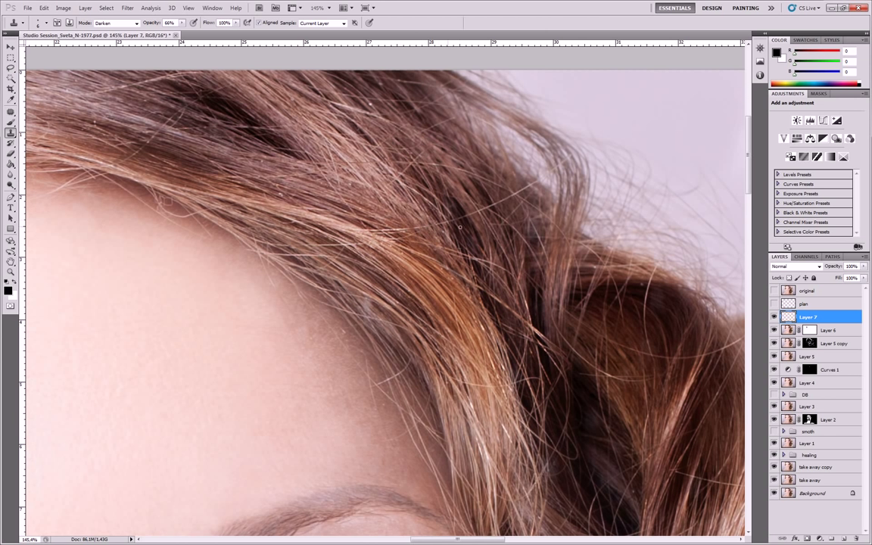
mouse_move(464, 218)
mouse_down()
mouse_move(441, 237)
mouse_move(393, 225)
mouse_up()
alt+click(468, 222)
drag(467, 228, 467, 219)
alt+click(472, 210)
Step: Clone over the bright crossing hairs at the upper end of the golden front lock
alt+click(403, 233)
mouse_move(394, 233)
mouse_down()
mouse_move(384, 230)
mouse_move(476, 293)
mouse_up()
alt+click(455, 277)
alt+click(479, 305)
alt+click(483, 279)
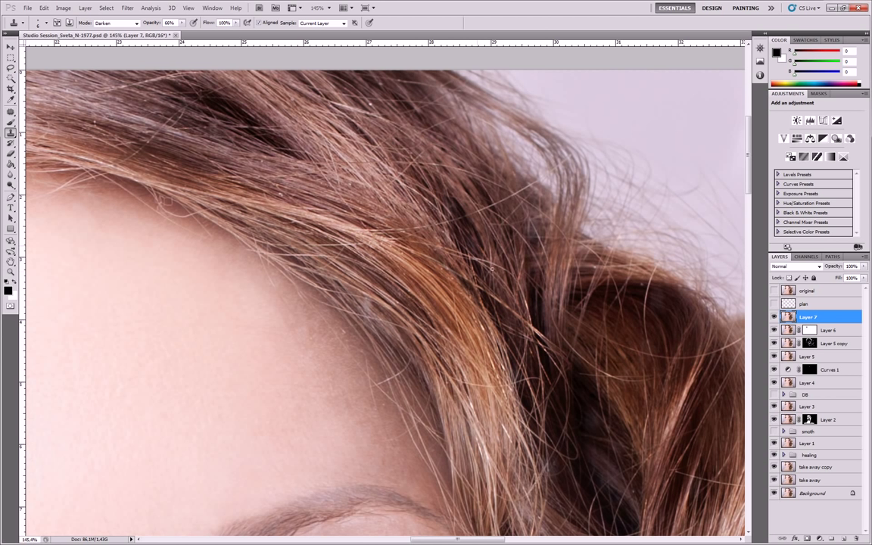
alt+click(493, 243)
drag(496, 271, 478, 265)
Step: Darken the bright hairs down the golden lock's outer edge and remove the outer end of the curved stray hair
alt+click(499, 318)
drag(498, 302, 515, 324)
alt+click(537, 382)
mouse_move(522, 388)
mouse_down()
mouse_move(576, 467)
mouse_move(582, 429)
mouse_move(583, 467)
mouse_move(560, 435)
mouse_move(580, 447)
mouse_up()
alt+click(570, 438)
drag(498, 235, 544, 318)
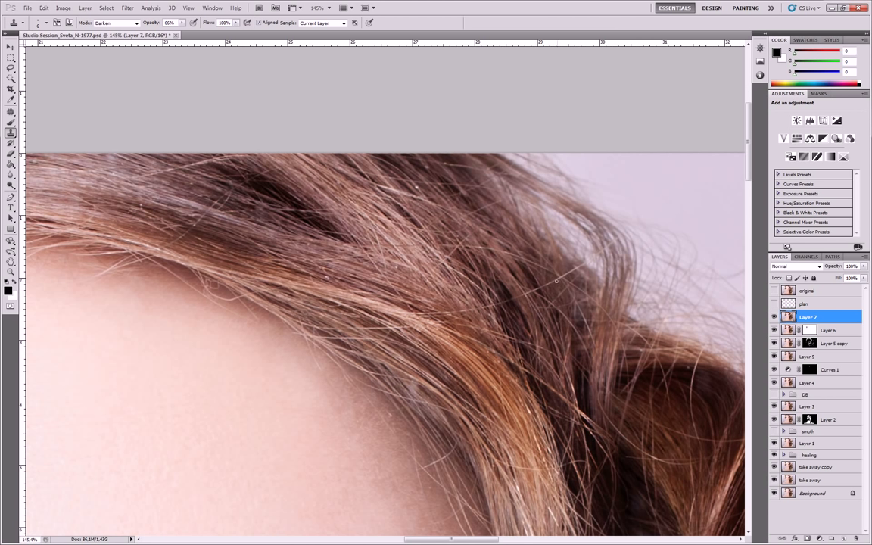
drag(442, 240, 484, 302)
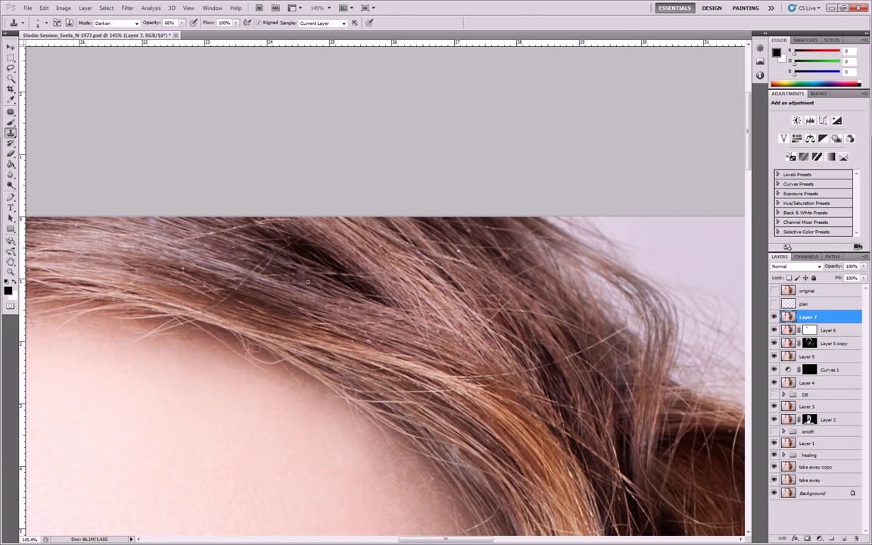
Step: Zoom out to the whole portrait and toggle Layer 7 off and on to compare the hair retouching
drag(487, 261, 432, 216)
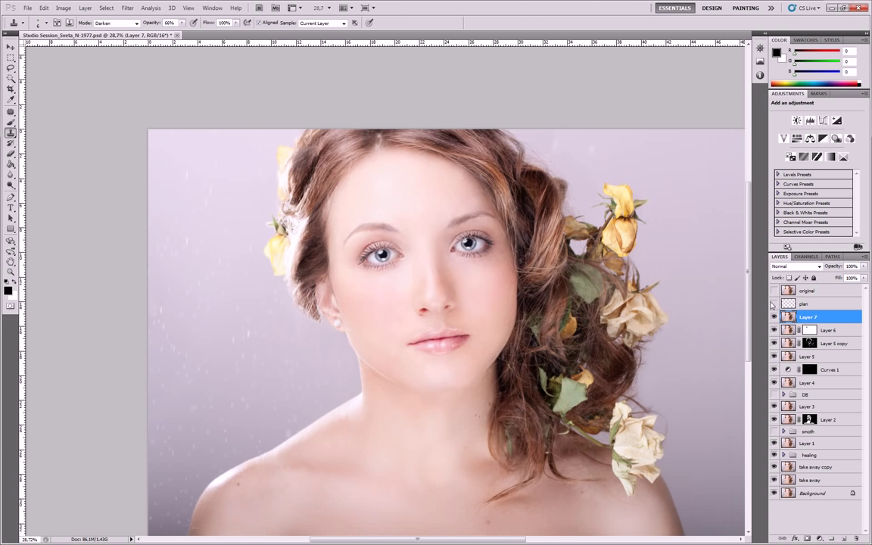
click(774, 318)
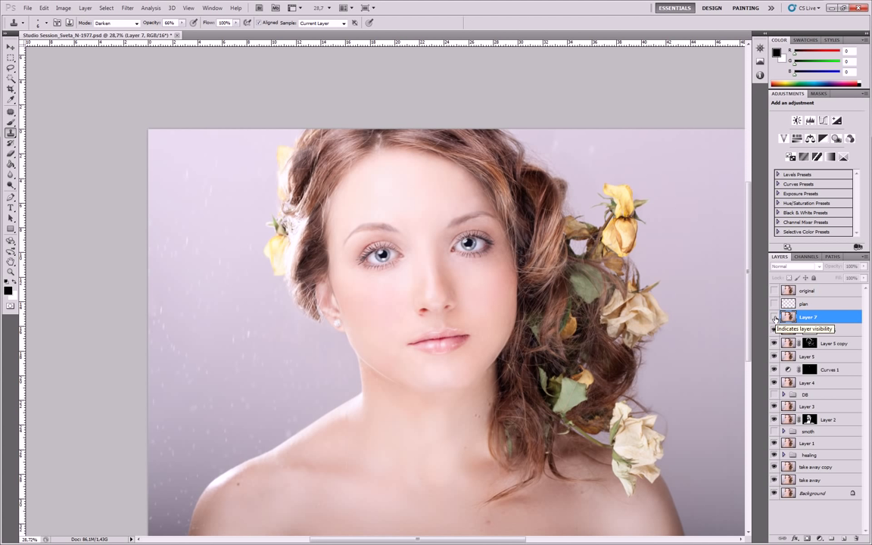
click(775, 317)
click(775, 318)
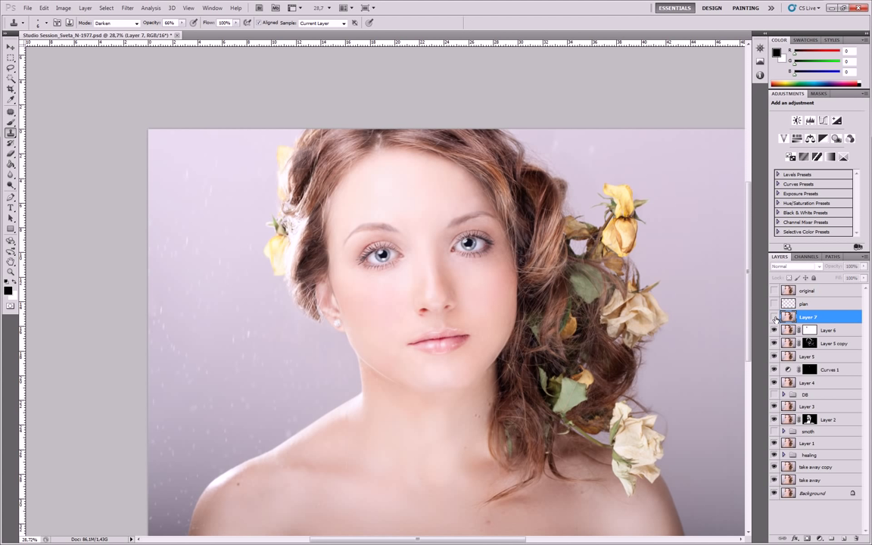
click(774, 317)
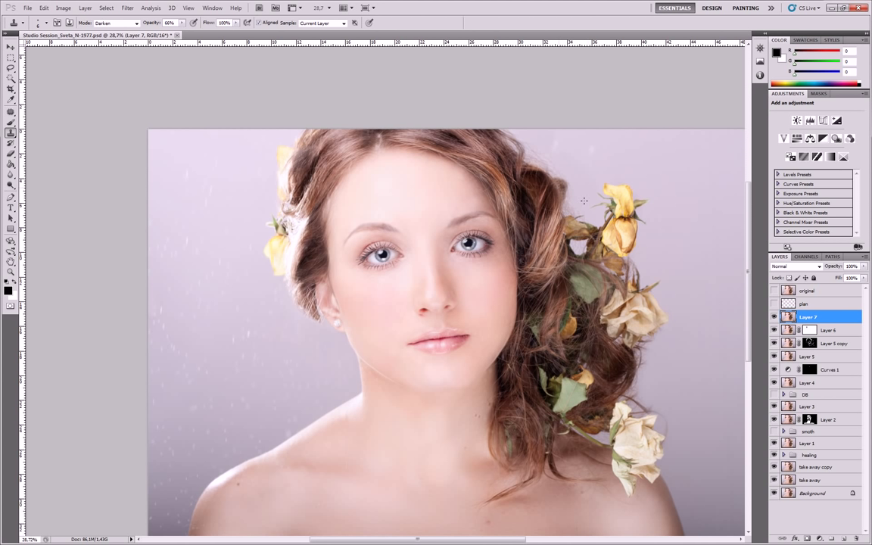
drag(497, 243, 452, 181)
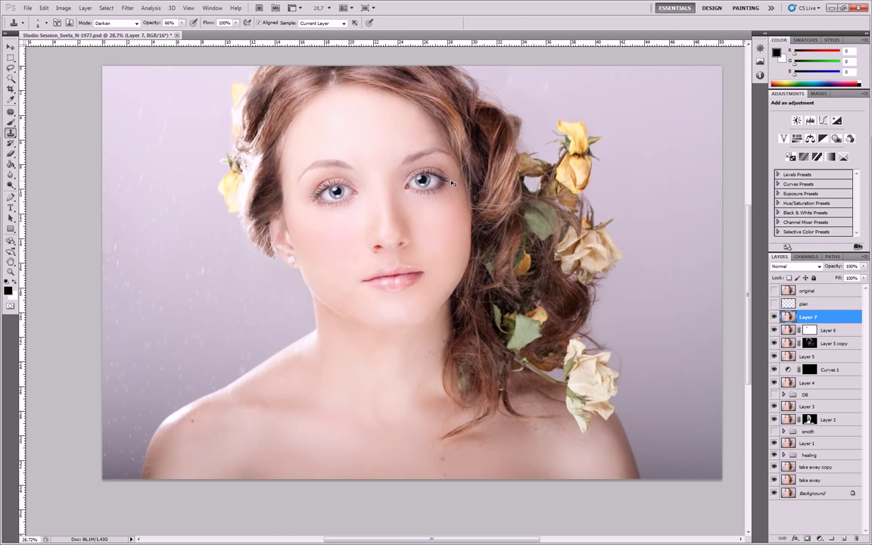